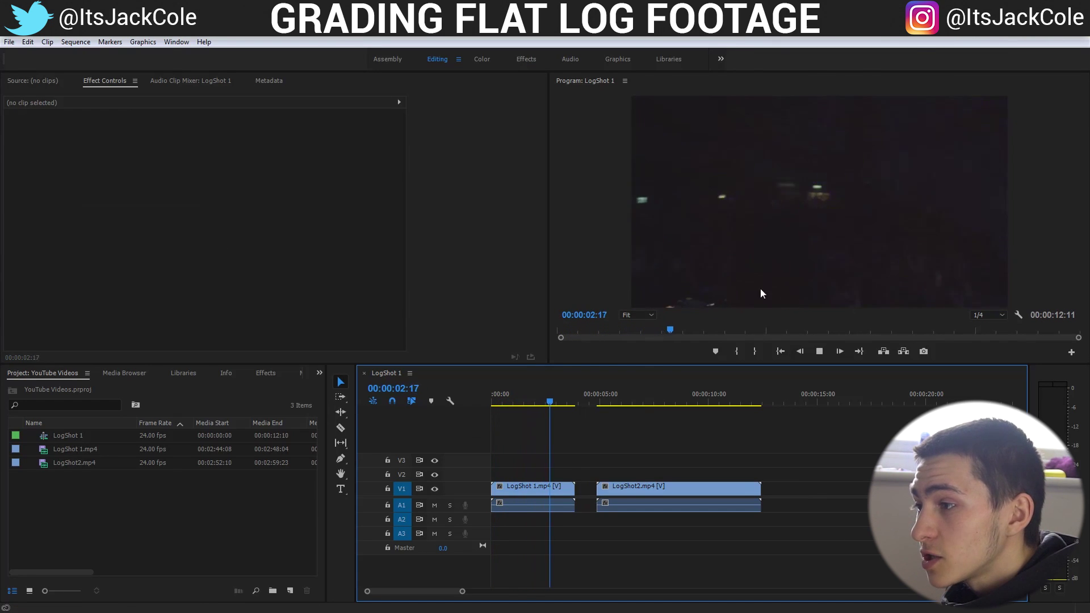
Play LogShot 1.mp4 and LogShot2.mp4 from their starts to examine how flat the log footage looks.
{"action": "left_click_drag", "start_coordinate": [567, 400], "coordinate": [492, 400]}
{"action": "left_click", "coordinate": [673, 435]}
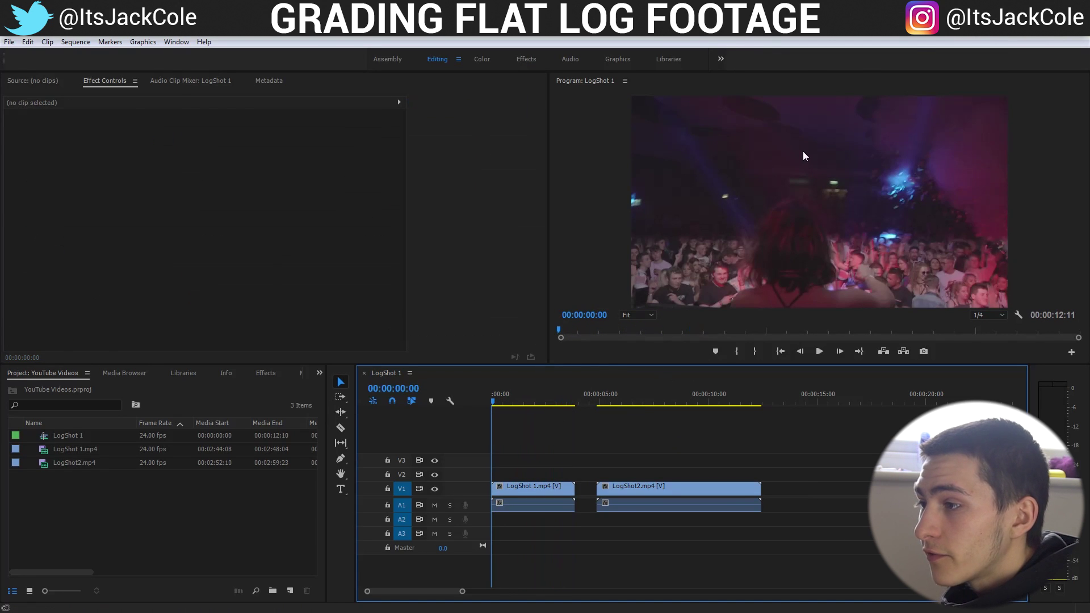
{"action": "key", "text": "space"}
{"action": "left_click", "coordinate": [599, 400]}
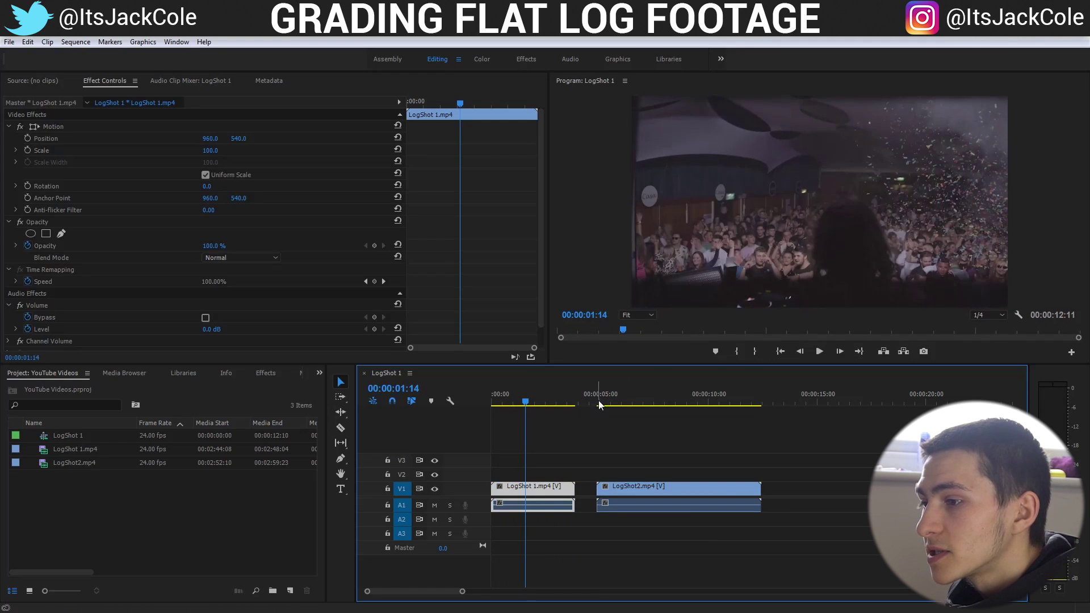
{"action": "left_click", "coordinate": [786, 448]}
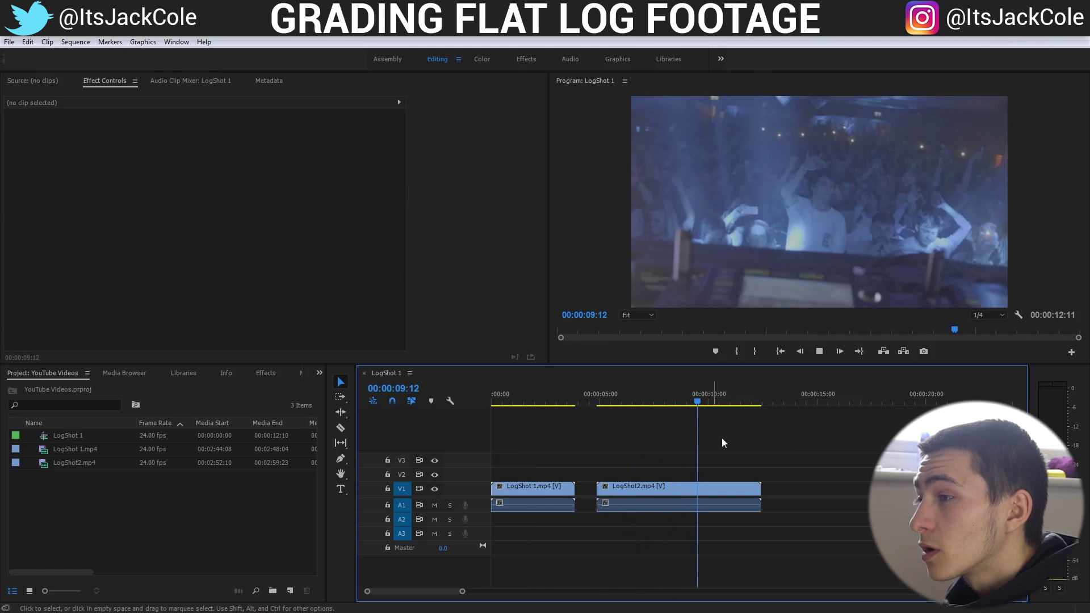
{"action": "key", "text": "space"}
{"action": "left_click", "coordinate": [597, 401]}
{"action": "left_click", "coordinate": [882, 471]}
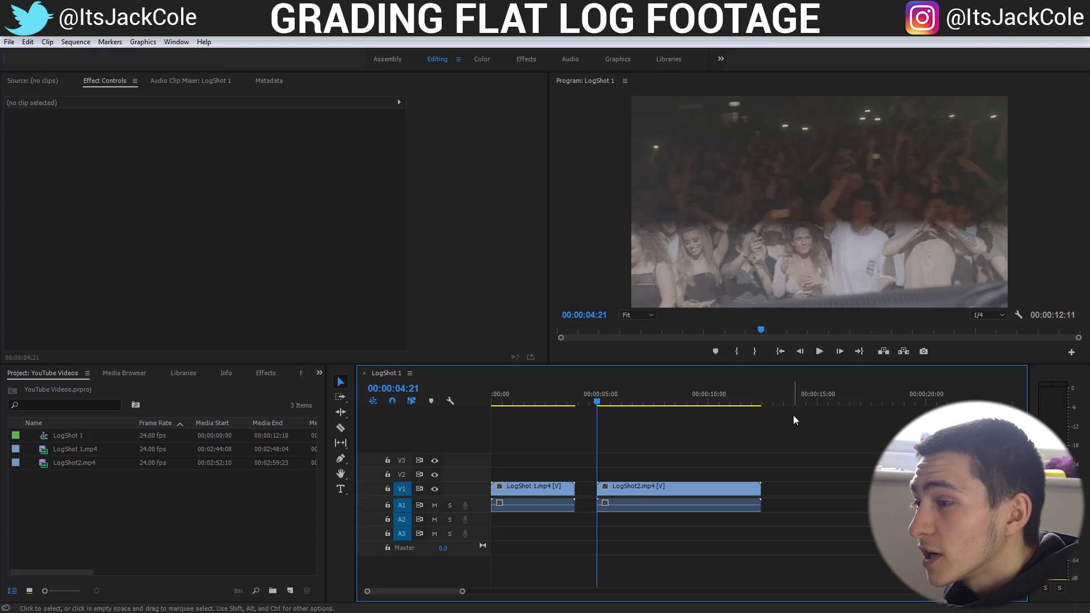
Play the sequence from the beginning, pause on the blue-lit crowd in LogShot2.mp4, and replay that clip from its start.
{"action": "left_click_drag", "start_coordinate": [518, 401], "coordinate": [484, 397]}
{"action": "left_click", "coordinate": [718, 411]}
{"action": "key", "text": "space"}
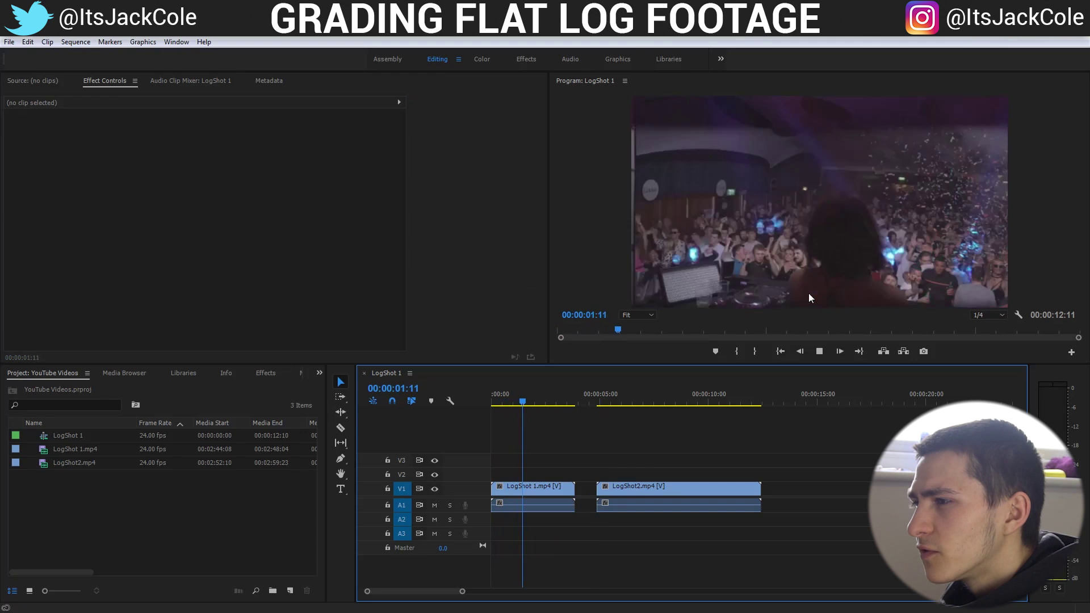
{"action": "left_click", "coordinate": [670, 488]}
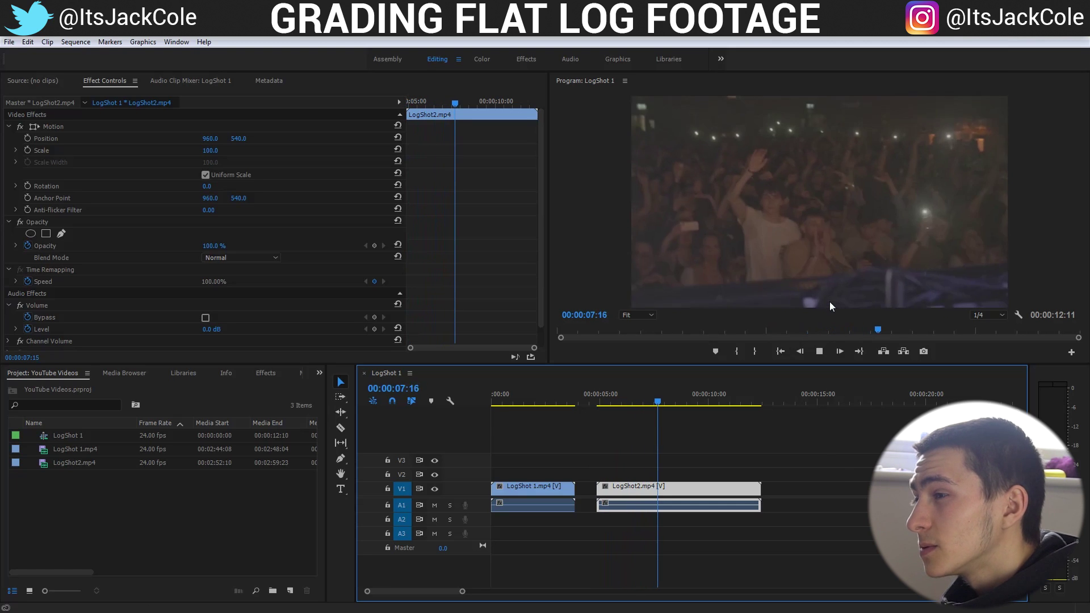
{"action": "key", "text": "space"}
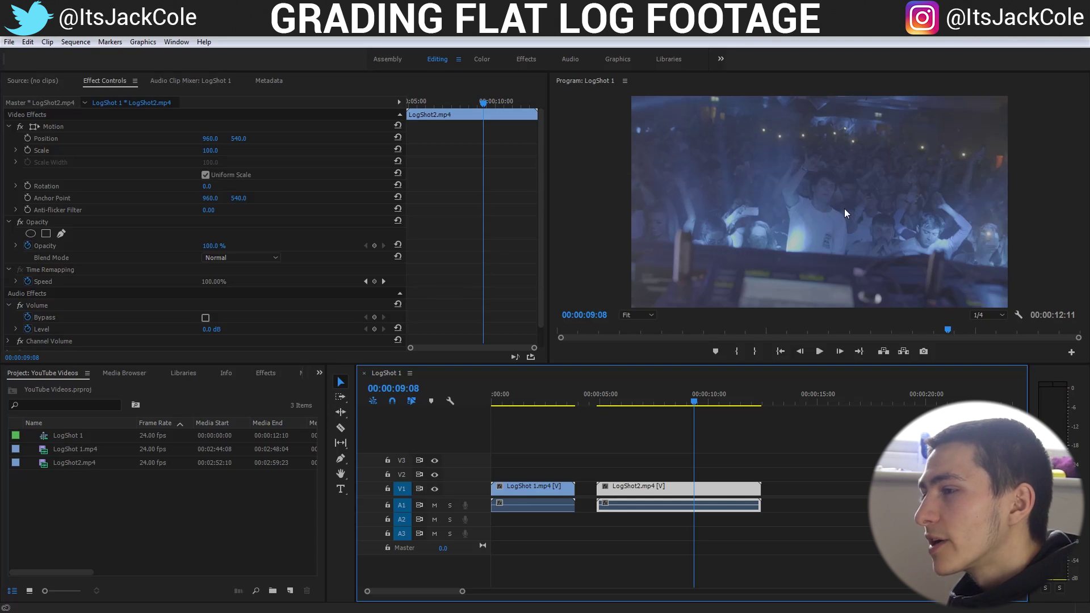
{"action": "left_click", "coordinate": [815, 421]}
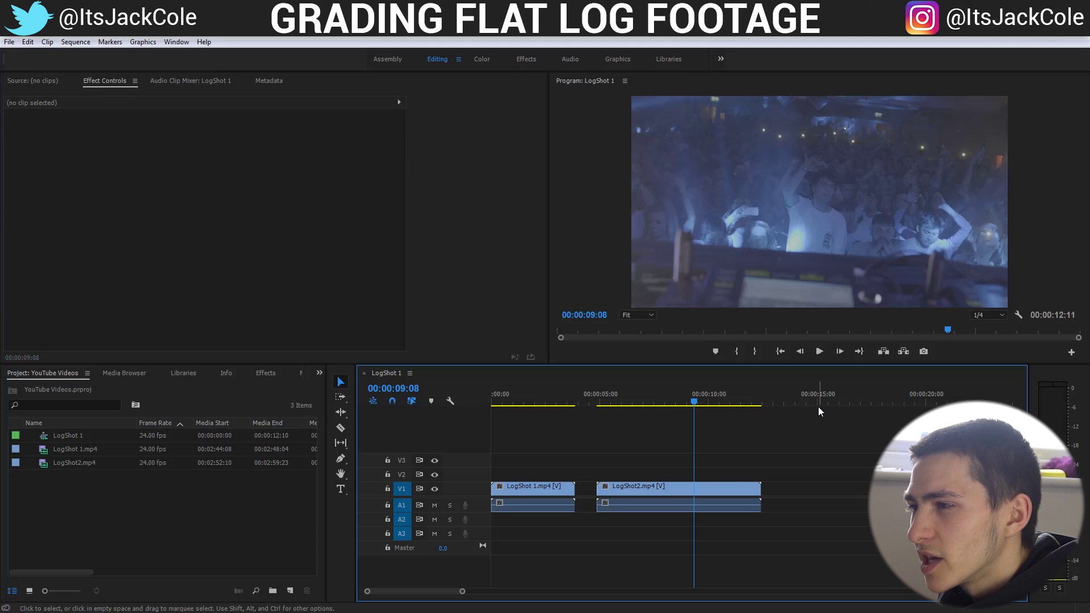
{"action": "left_click", "coordinate": [601, 402]}
{"action": "key", "text": "space"}
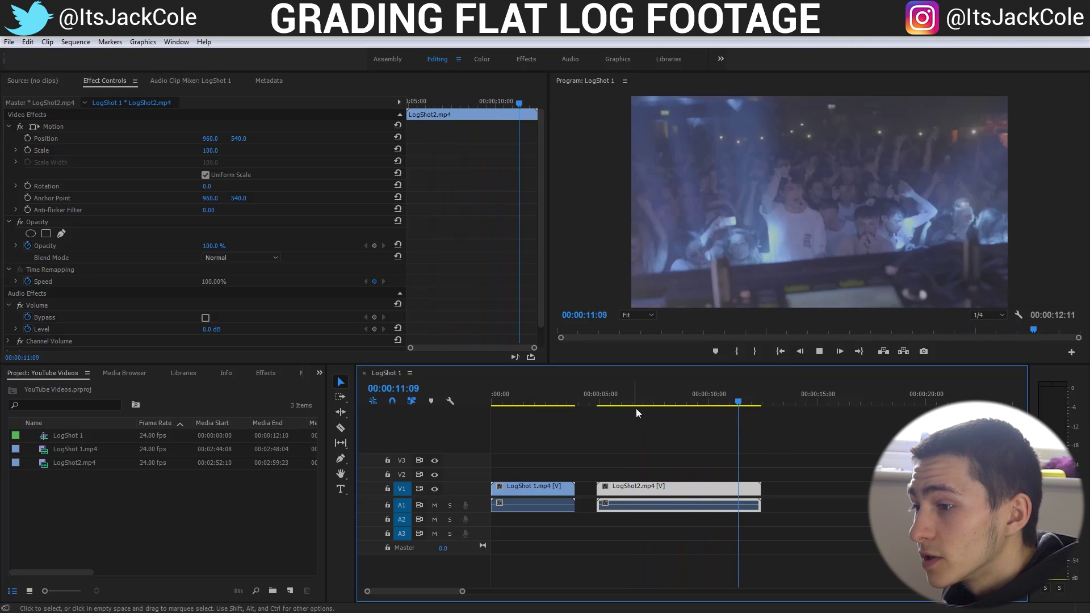
Review the ungraded clips once more from the sequence start, and return the playhead to the beginning.
{"action": "left_click_drag", "start_coordinate": [599, 399], "coordinate": [492, 398]}
{"action": "left_click", "coordinate": [732, 457]}
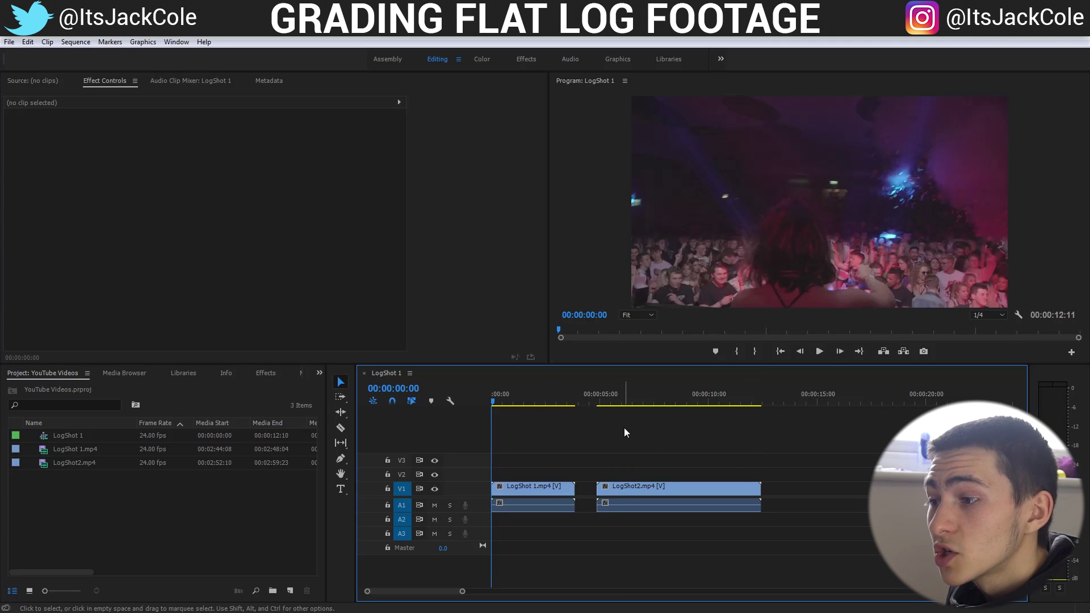
{"action": "key", "text": "space"}
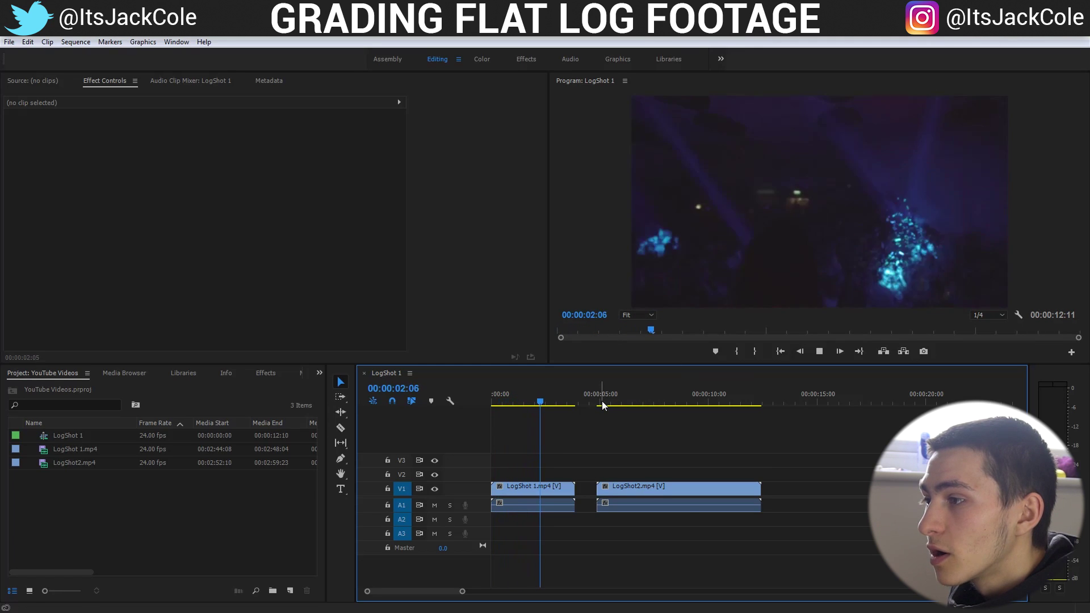
{"action": "left_click", "coordinate": [563, 489]}
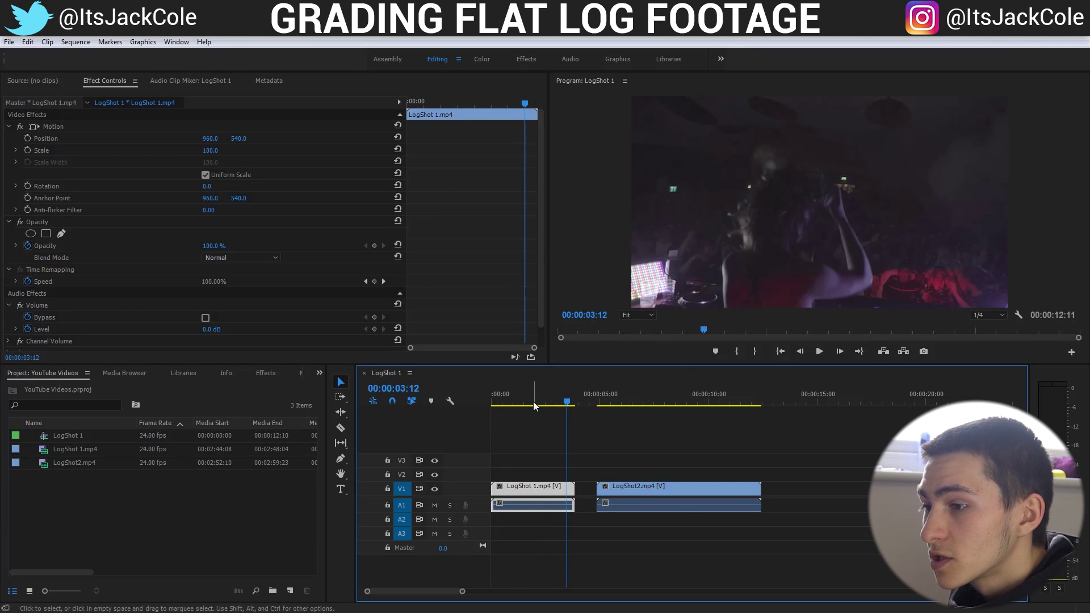
{"action": "left_click_drag", "start_coordinate": [534, 402], "coordinate": [454, 407]}
{"action": "left_click", "coordinate": [500, 432]}
{"action": "key", "text": "space"}
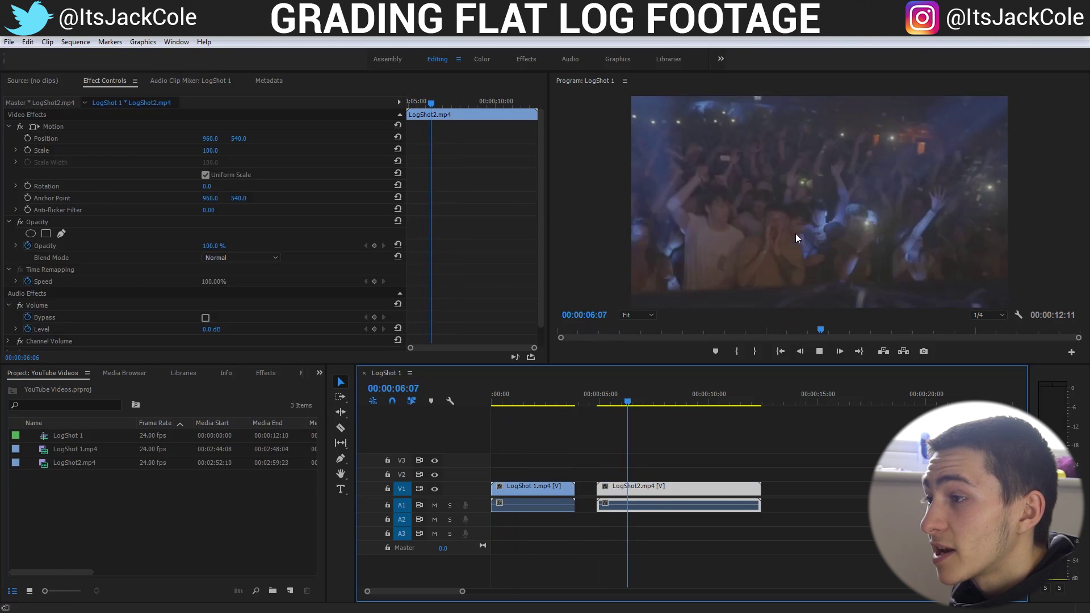
{"action": "key", "text": "space"}
{"action": "key", "text": "Home"}
{"action": "left_click", "coordinate": [708, 445]}
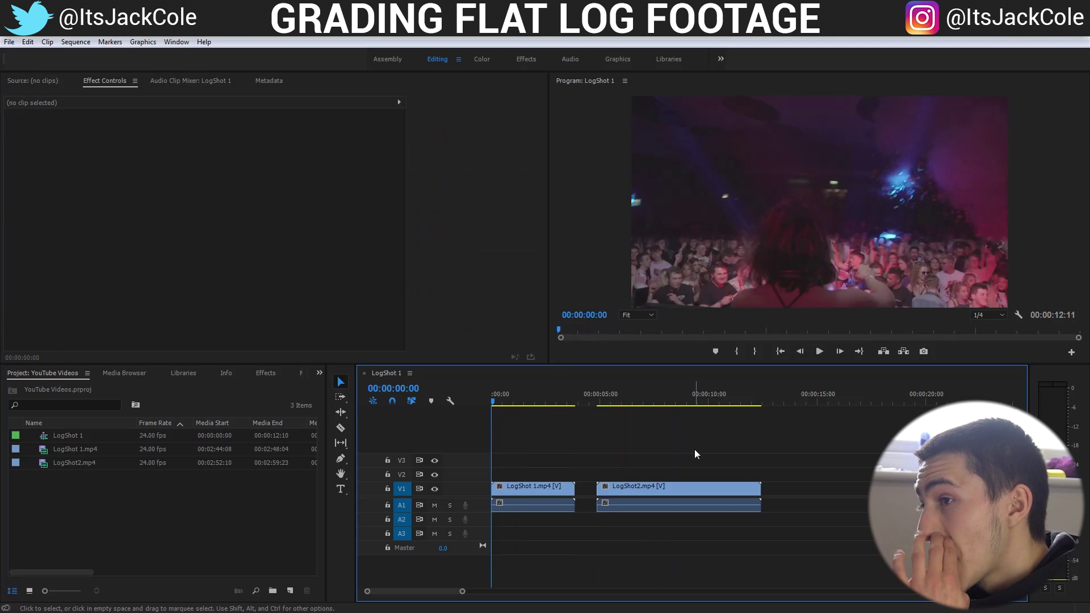
Select LogShot 1.mp4 in the timeline, switch to the Color workspace and expand the Lumetri Curves section.
{"action": "left_click", "coordinate": [536, 491]}
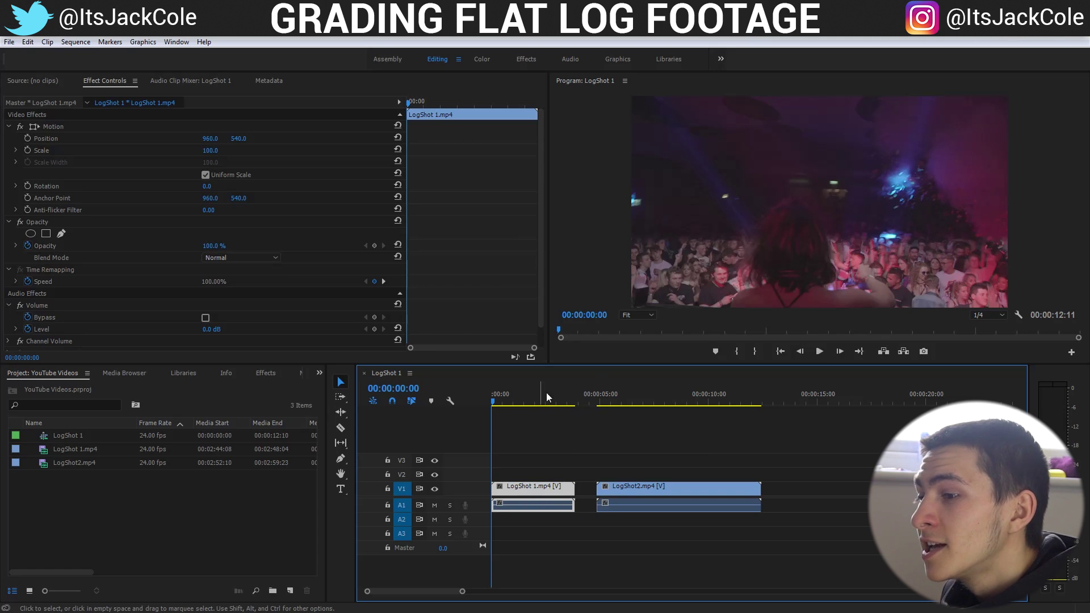
{"action": "left_click", "coordinate": [484, 61]}
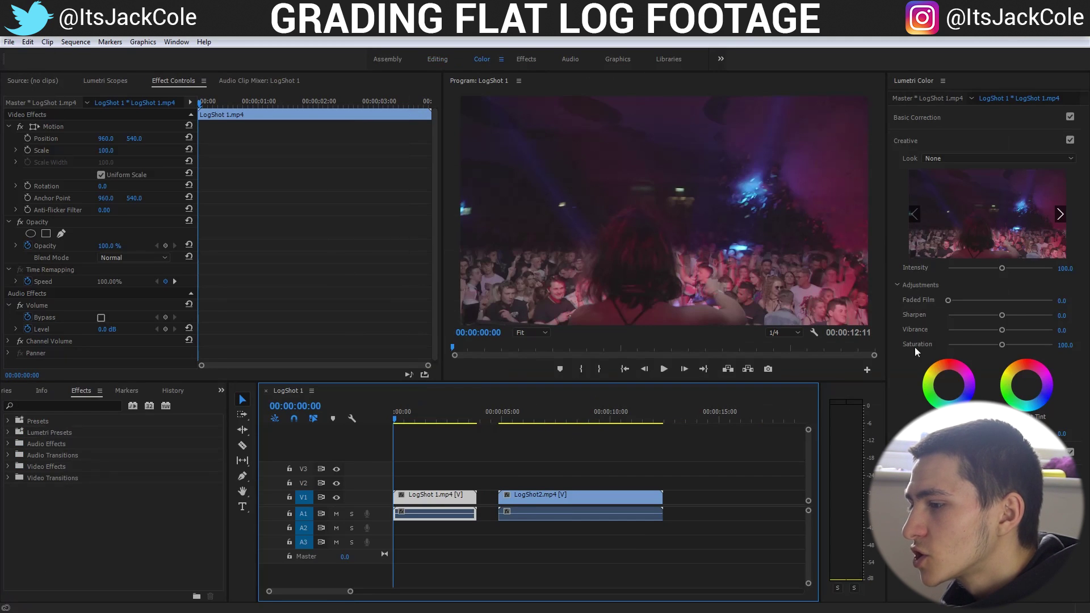
{"action": "left_click", "coordinate": [904, 452]}
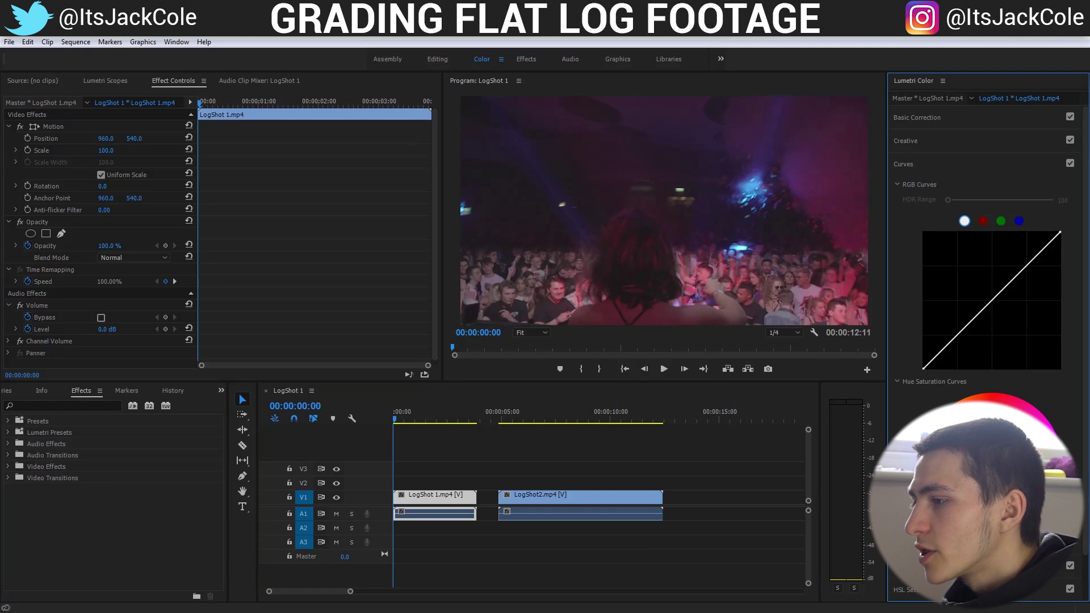
Shape the master RGB curve into a gentle S by raising a highlight point and lowering a shadow point.
{"action": "left_click", "coordinate": [1028, 266]}
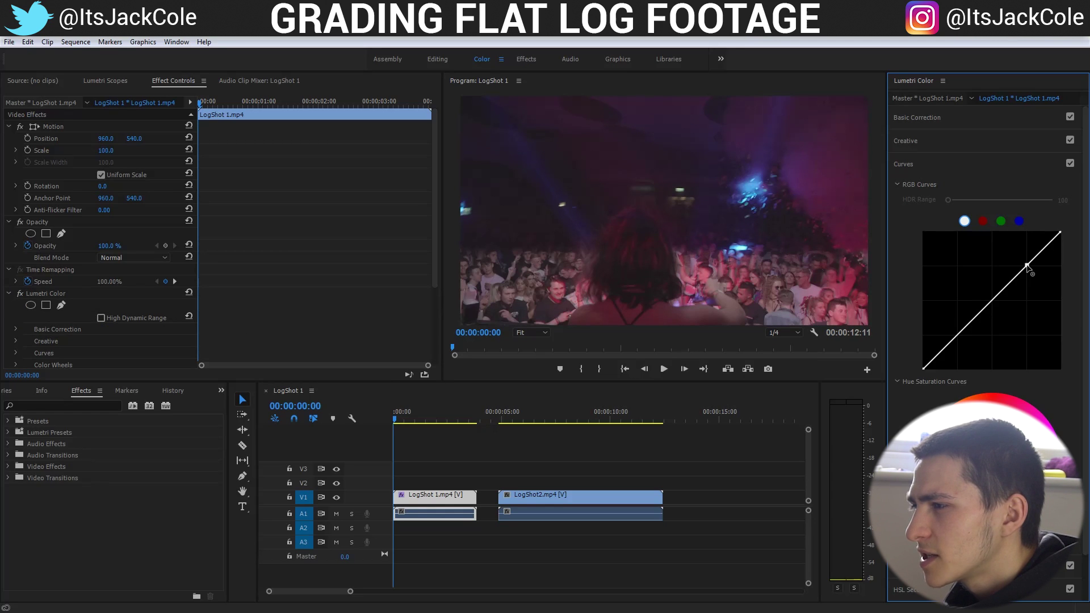
{"action": "left_click_drag", "start_coordinate": [1028, 266], "coordinate": [1022, 258]}
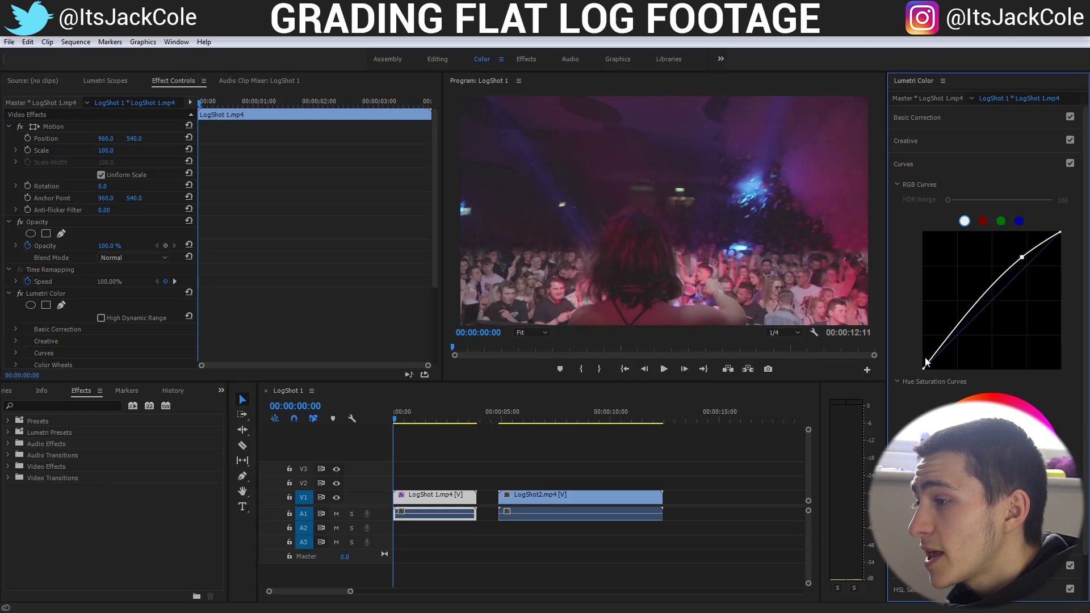
{"action": "left_click_drag", "start_coordinate": [954, 339], "coordinate": [960, 342]}
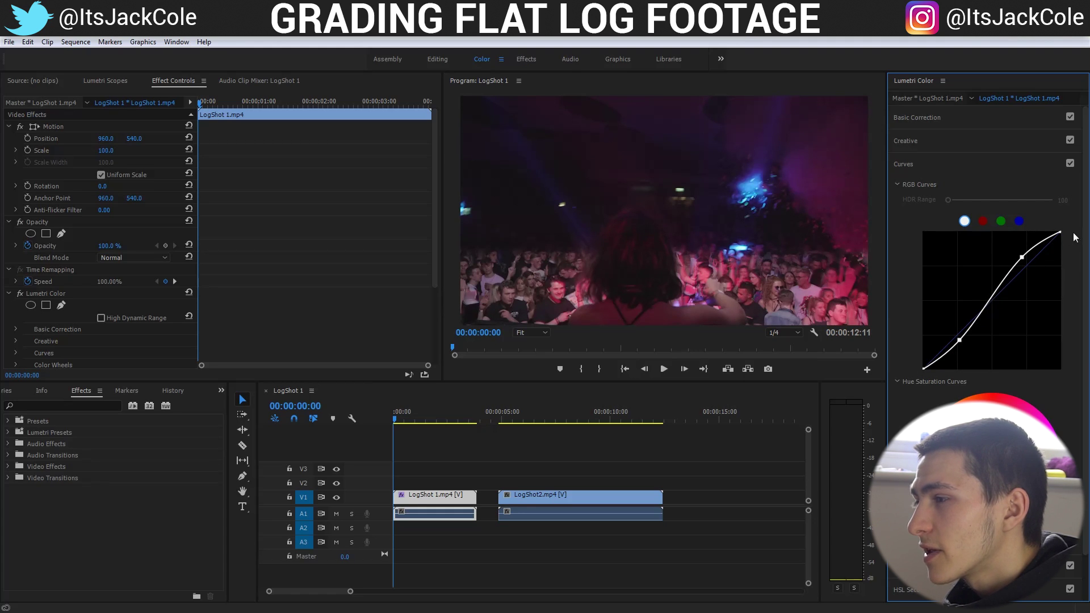
{"action": "left_click_drag", "start_coordinate": [959, 341], "coordinate": [962, 343]}
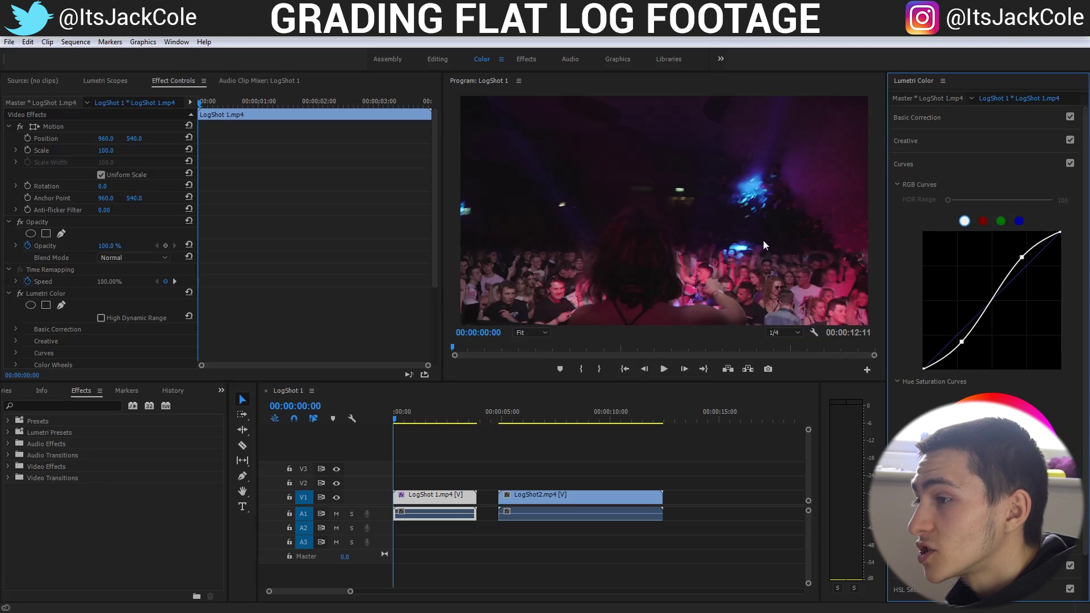
Toggle the Curves correction off and on twice to compare the shot before and after.
{"action": "left_click", "coordinate": [1072, 165]}
{"action": "left_click", "coordinate": [1071, 165]}
{"action": "left_click", "coordinate": [1071, 164]}
{"action": "left_click", "coordinate": [1071, 164]}
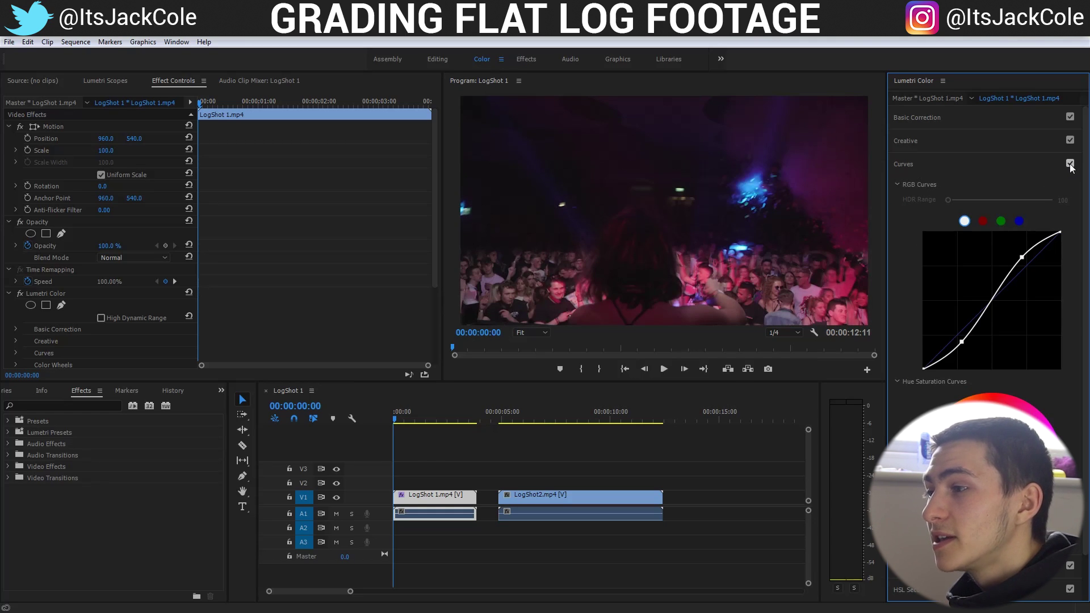
Fine-tune the master curve's S shape by slightly lowering the highlight point and adjusting the shadow point for deeper shadows.
{"action": "left_click_drag", "start_coordinate": [962, 343], "coordinate": [967, 344]}
{"action": "left_click_drag", "start_coordinate": [1020, 258], "coordinate": [1021, 262]}
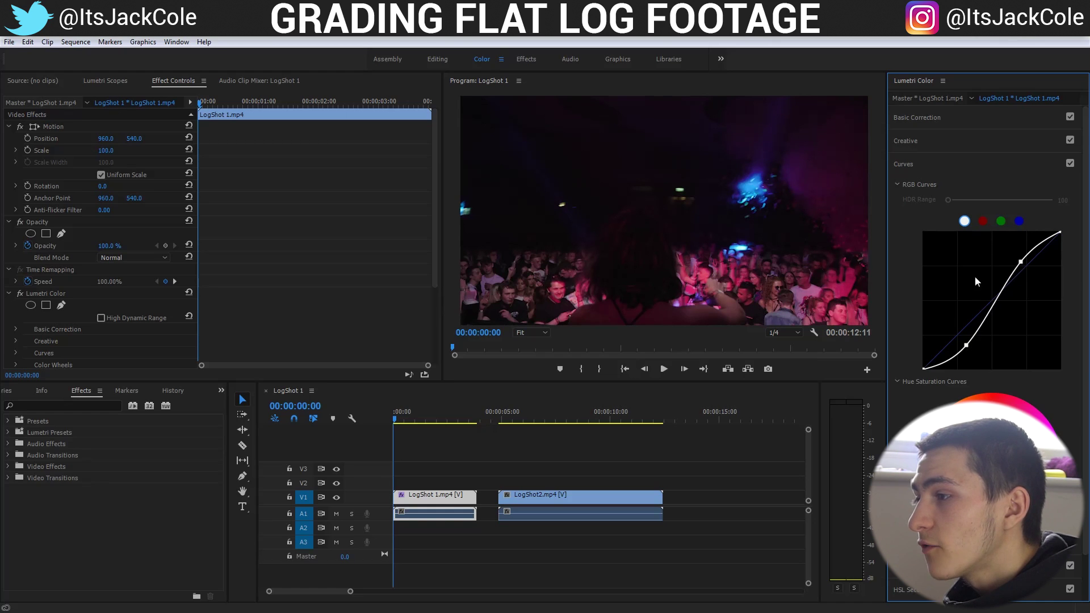
{"action": "left_click_drag", "start_coordinate": [966, 347], "coordinate": [961, 345]}
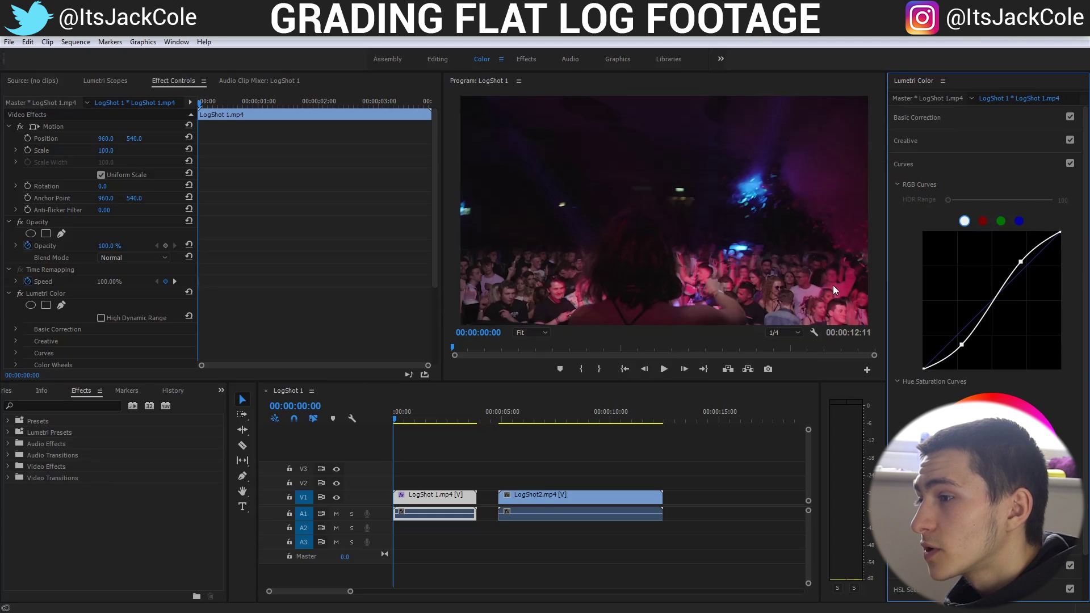
Try an S-shaped curve on the red channel, with the highlights raised and the shadows lowered.
{"action": "left_click", "coordinate": [982, 222]}
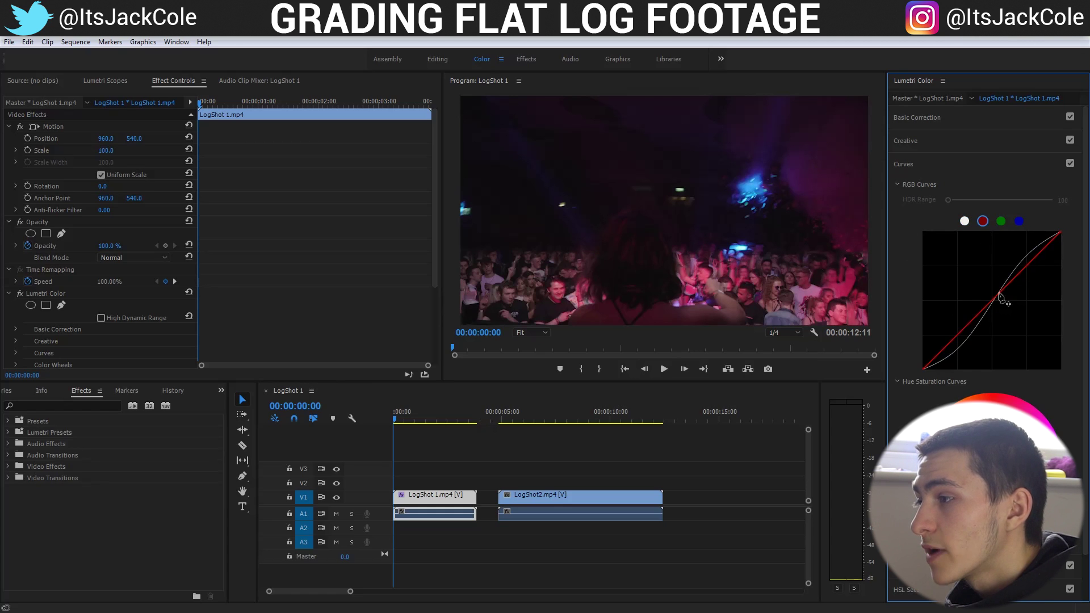
{"action": "left_click_drag", "start_coordinate": [978, 321], "coordinate": [973, 313]}
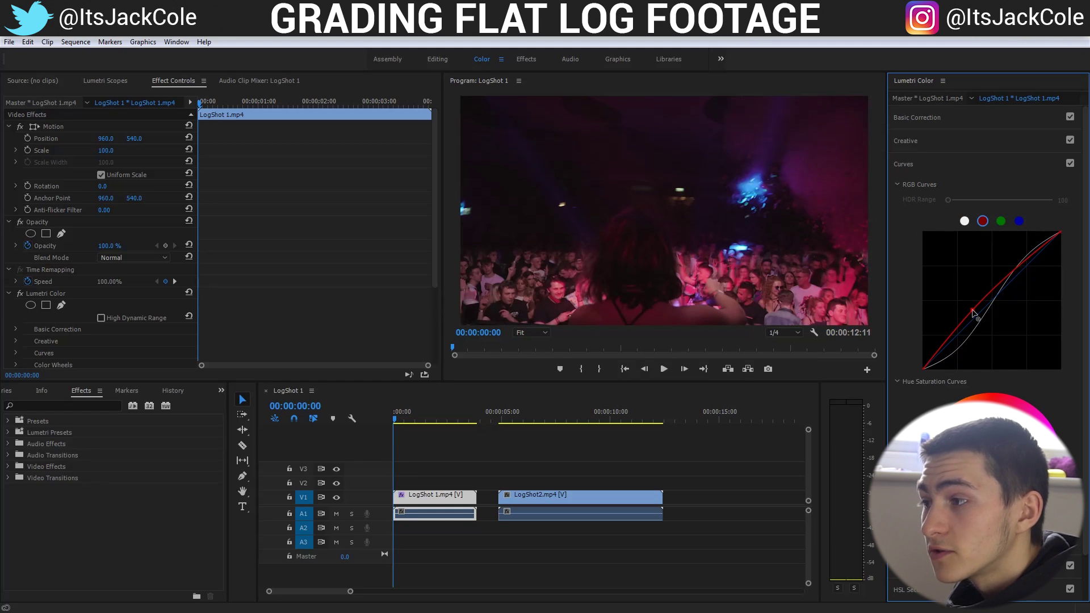
{"action": "left_click", "coordinate": [974, 312], "text": "ctrl"}
{"action": "left_click_drag", "start_coordinate": [1029, 272], "coordinate": [1023, 267]}
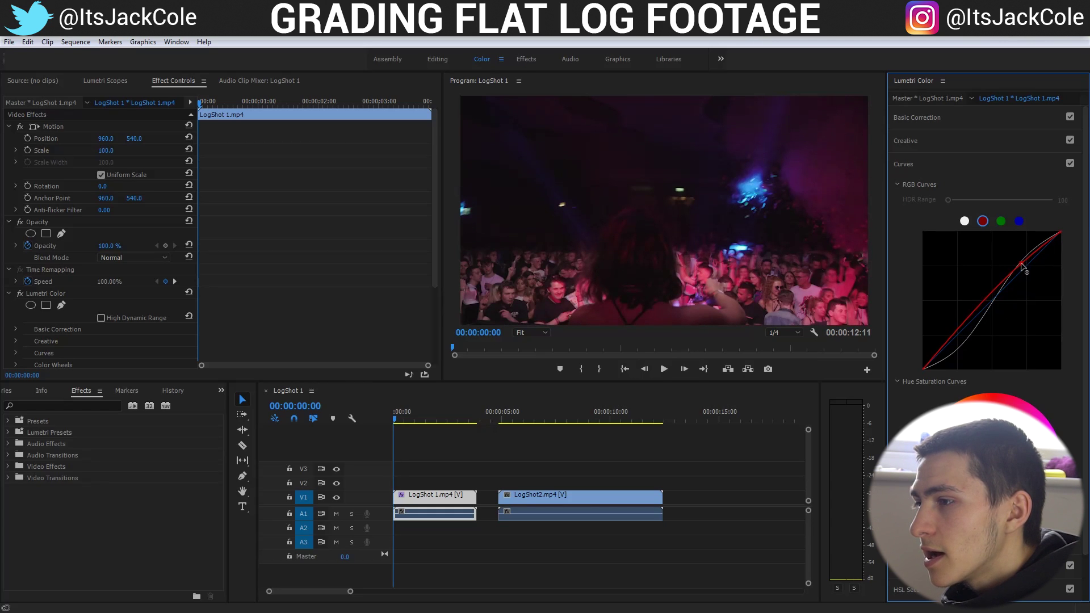
{"action": "left_click_drag", "start_coordinate": [953, 339], "coordinate": [959, 342]}
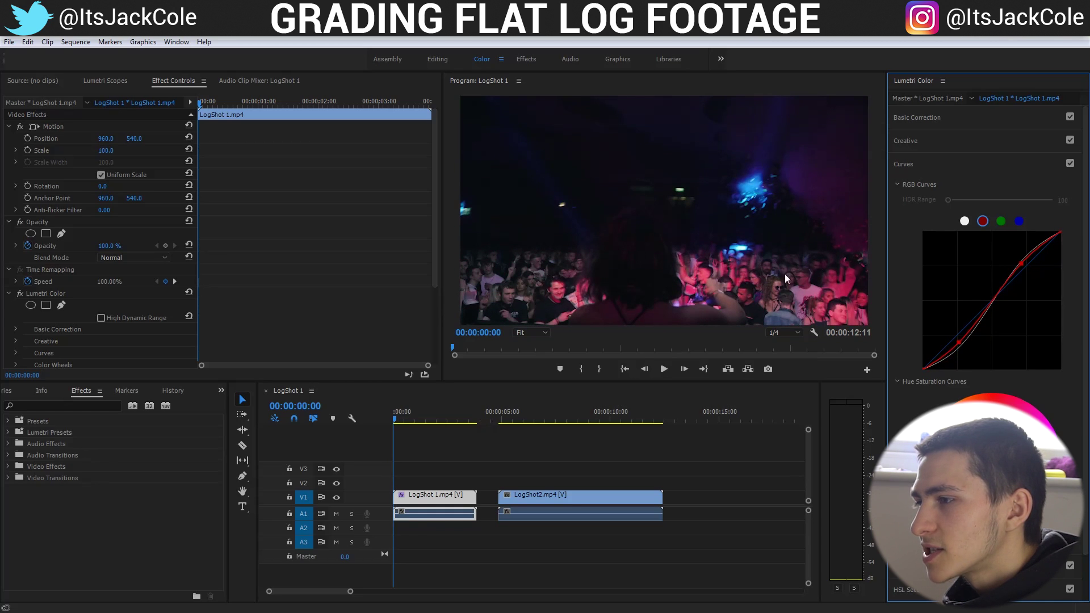
Play back LogShot 1.mp4 with the red curve applied, return to its start and undo the red curve adjustments.
{"action": "key", "text": "space"}
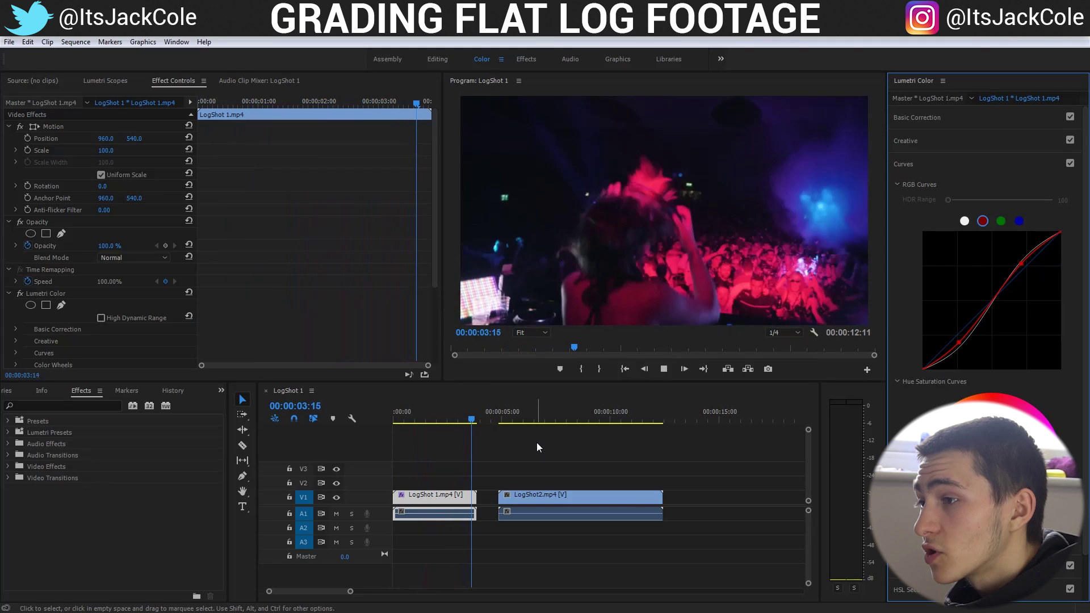
{"action": "key", "text": "space"}
{"action": "left_click_drag", "start_coordinate": [452, 417], "coordinate": [347, 417]}
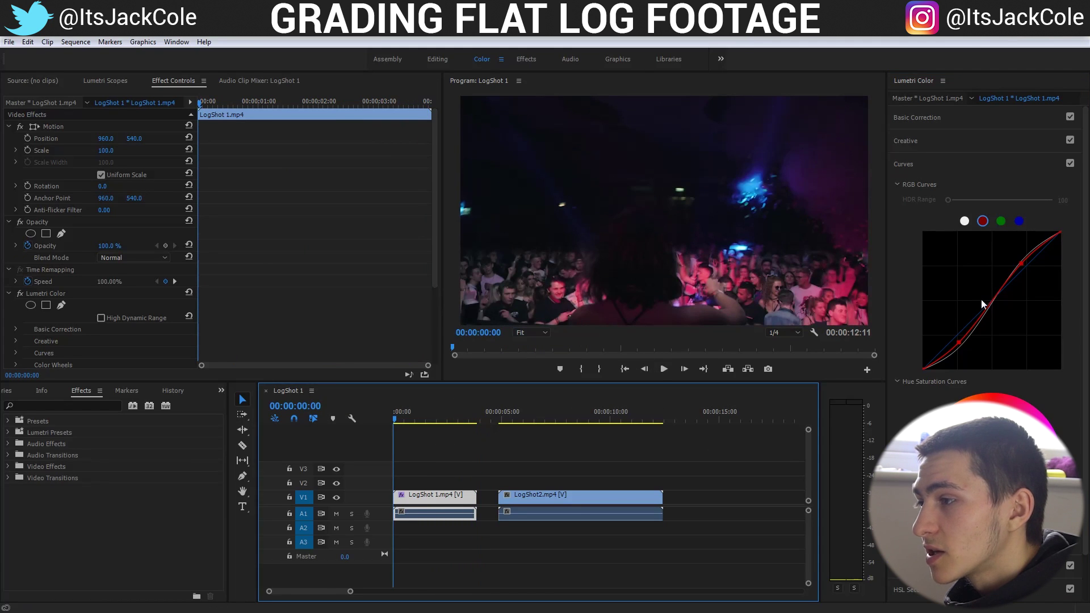
{"action": "key", "text": "ctrl+z"}
{"action": "key", "text": "ctrl+z"}
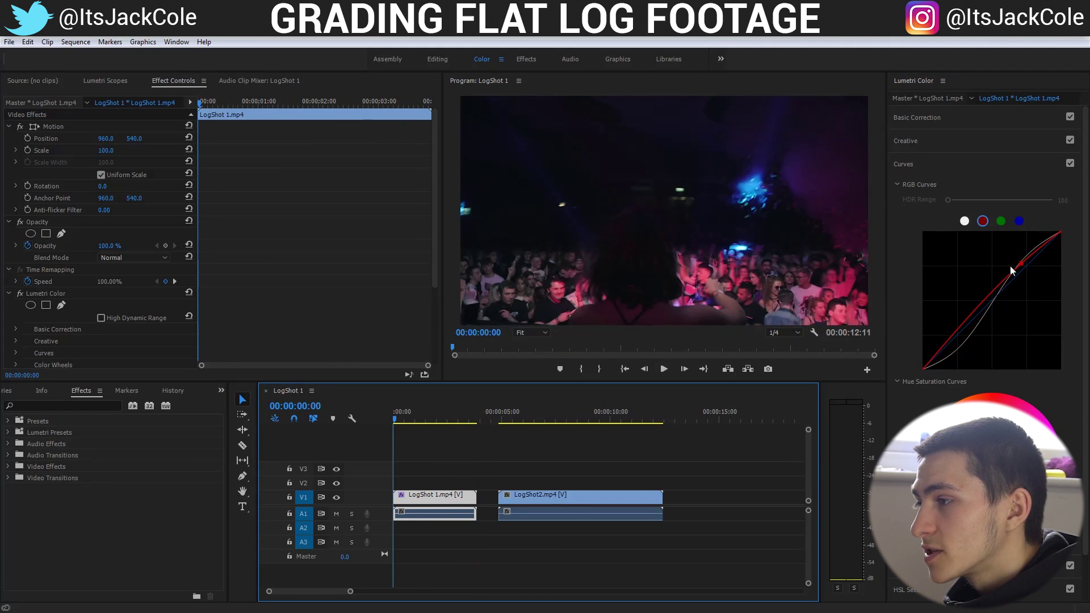
Try raising the green channel curve above its midpoint, and undo it.
{"action": "left_click", "coordinate": [1002, 221]}
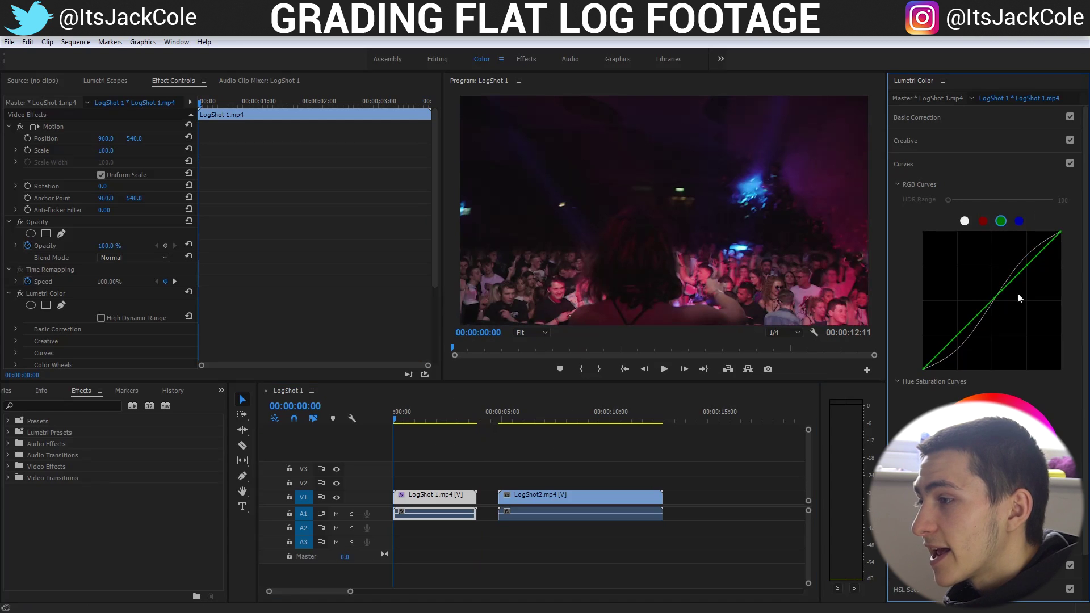
{"action": "left_click_drag", "start_coordinate": [1020, 275], "coordinate": [1001, 258]}
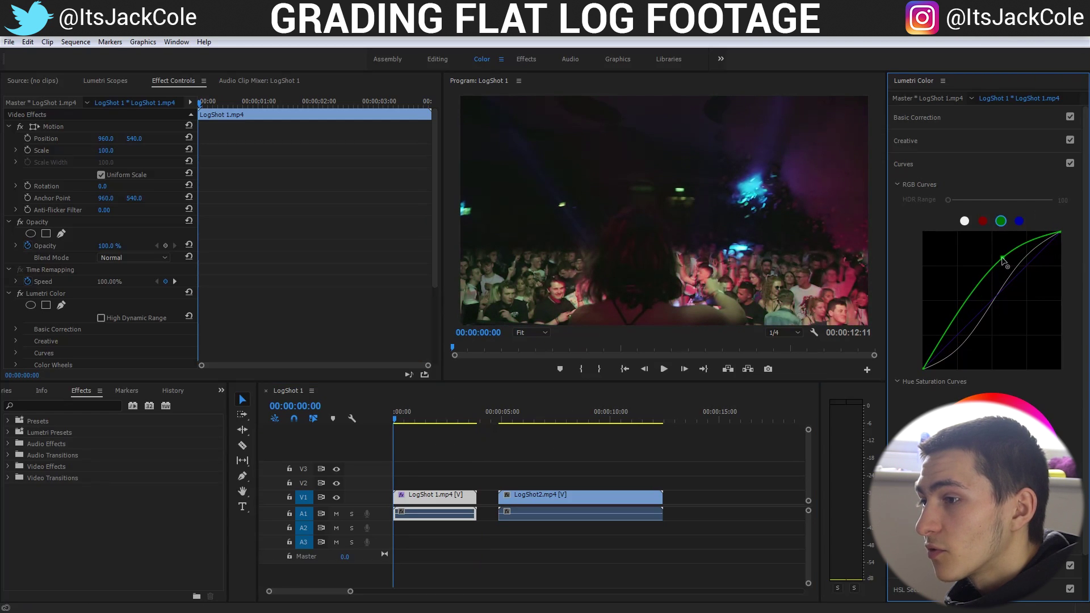
{"action": "key", "text": "ctrl+z"}
Try raising and lowering the blue channel curve near its midpoint, and reset it to a straight line.
{"action": "left_click", "coordinate": [1019, 221]}
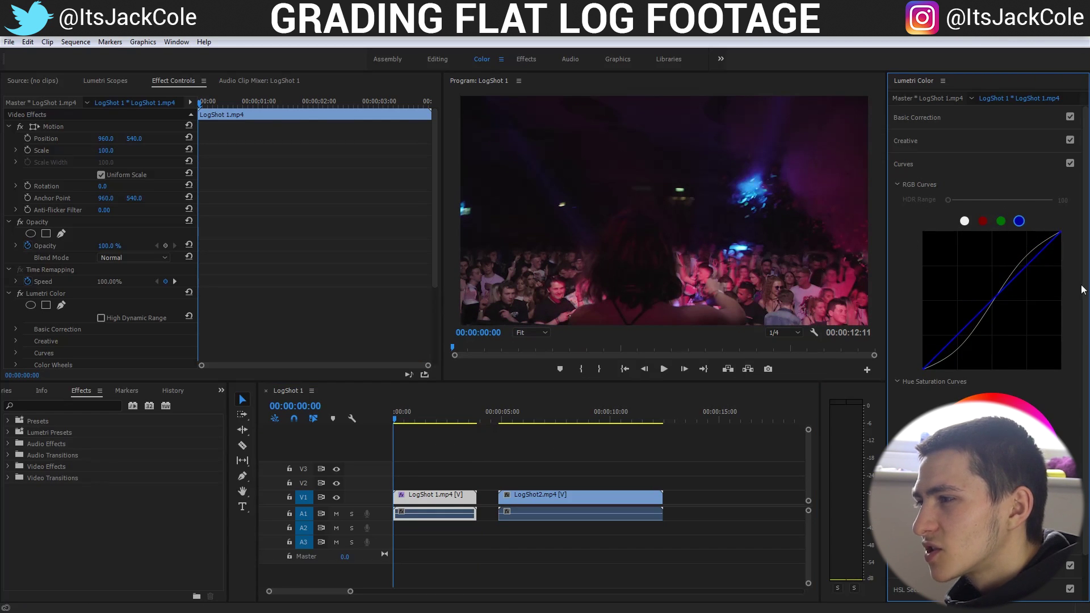
{"action": "left_click_drag", "start_coordinate": [1025, 272], "coordinate": [1017, 261]}
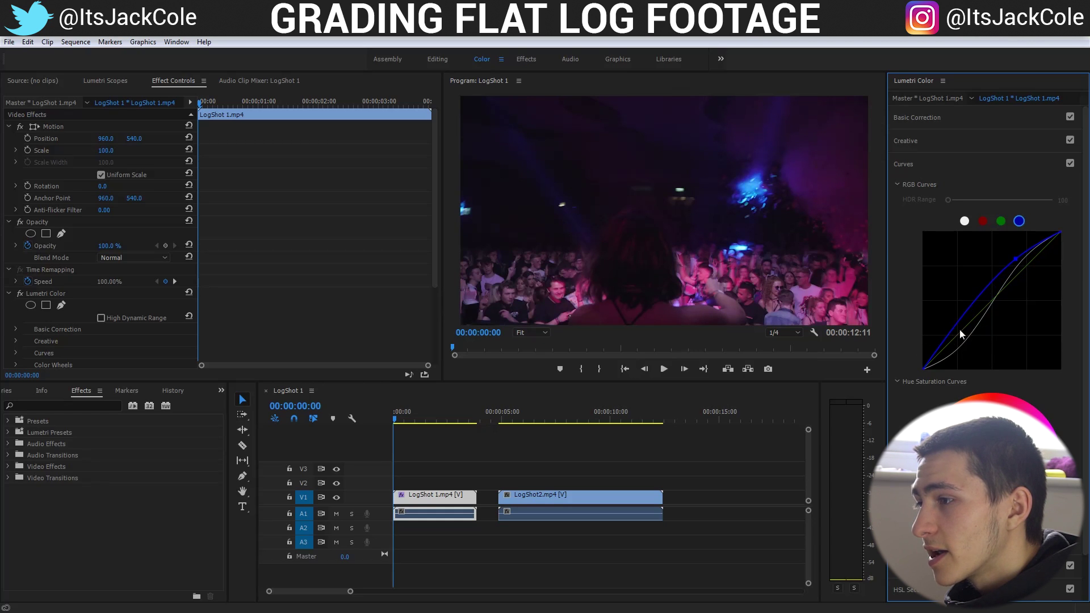
{"action": "double_click", "coordinate": [993, 308]}
{"action": "left_click_drag", "start_coordinate": [986, 312], "coordinate": [997, 328]}
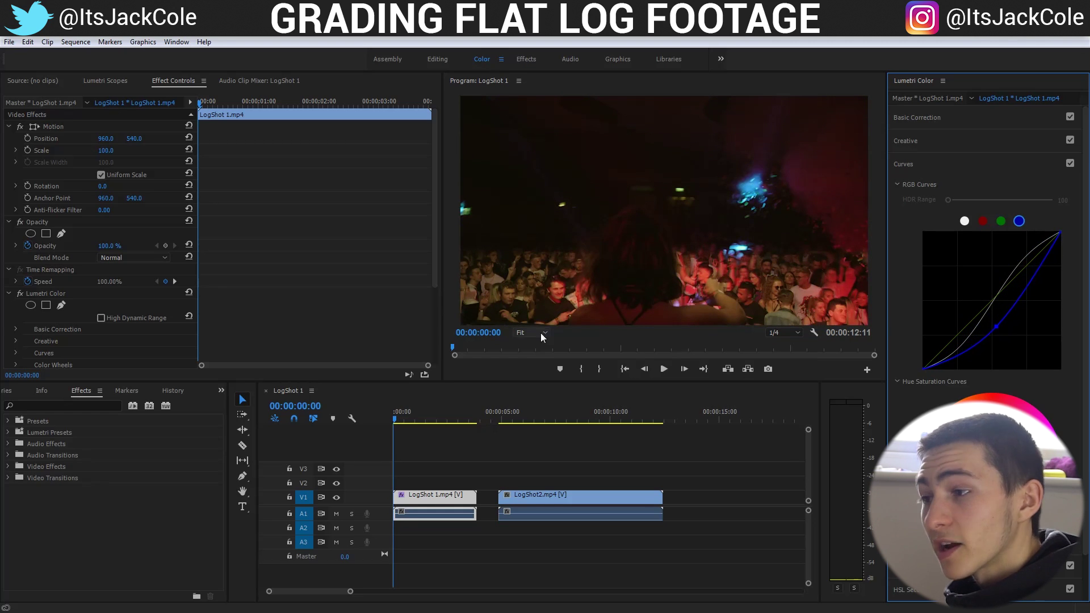
{"action": "double_click", "coordinate": [965, 258]}
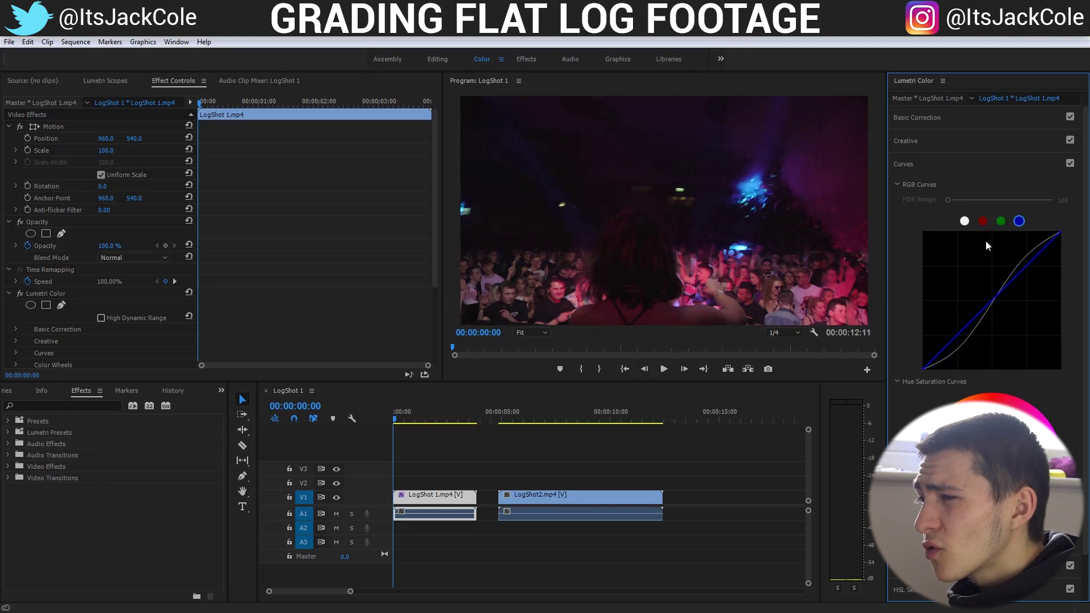
Lower the red channel curve slightly at its midpoint, and return to the master curve.
{"action": "left_click", "coordinate": [965, 222]}
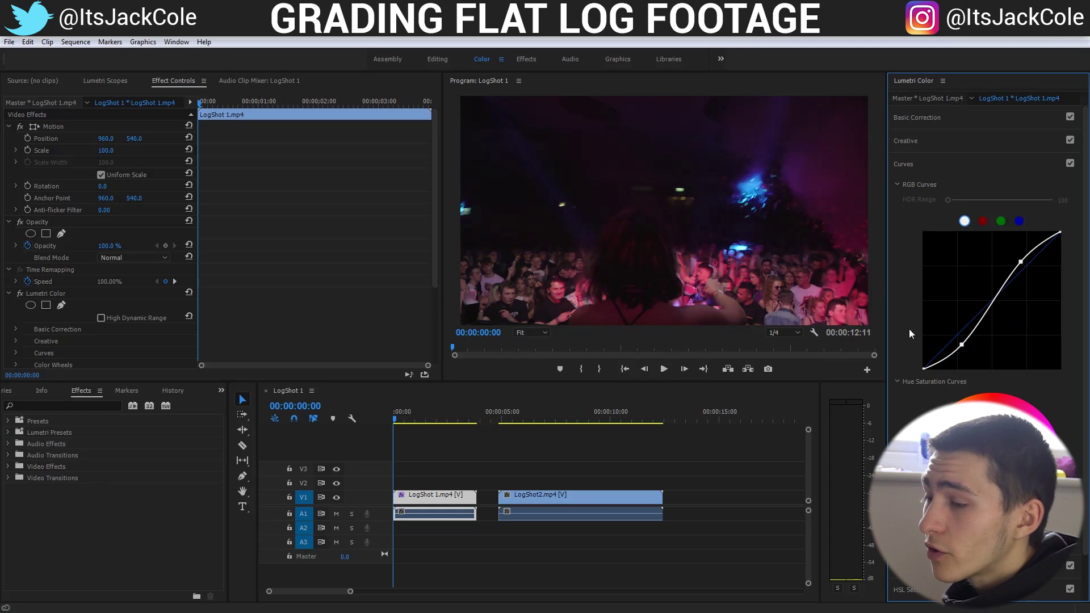
{"action": "left_click", "coordinate": [984, 222]}
{"action": "left_click_drag", "start_coordinate": [983, 309], "coordinate": [986, 312]}
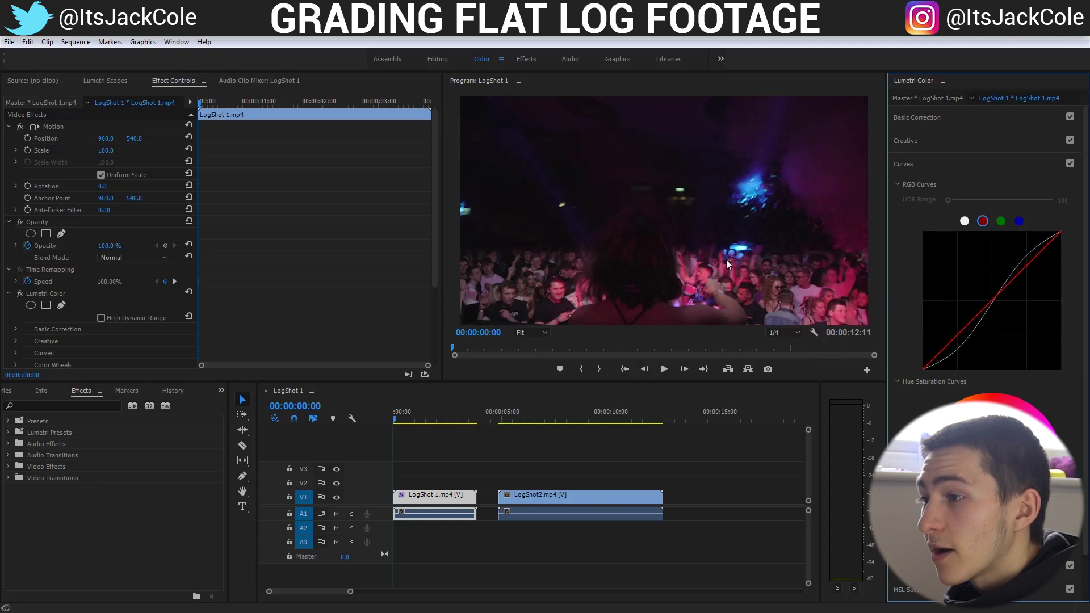
{"action": "left_click_drag", "start_coordinate": [988, 313], "coordinate": [994, 313]}
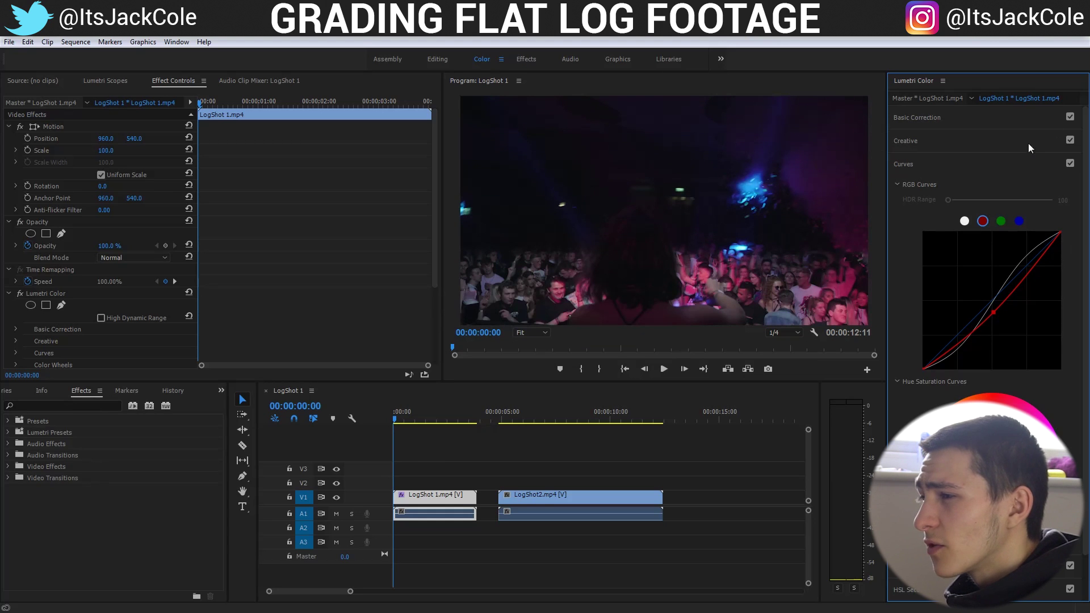
{"action": "left_click", "coordinate": [965, 221]}
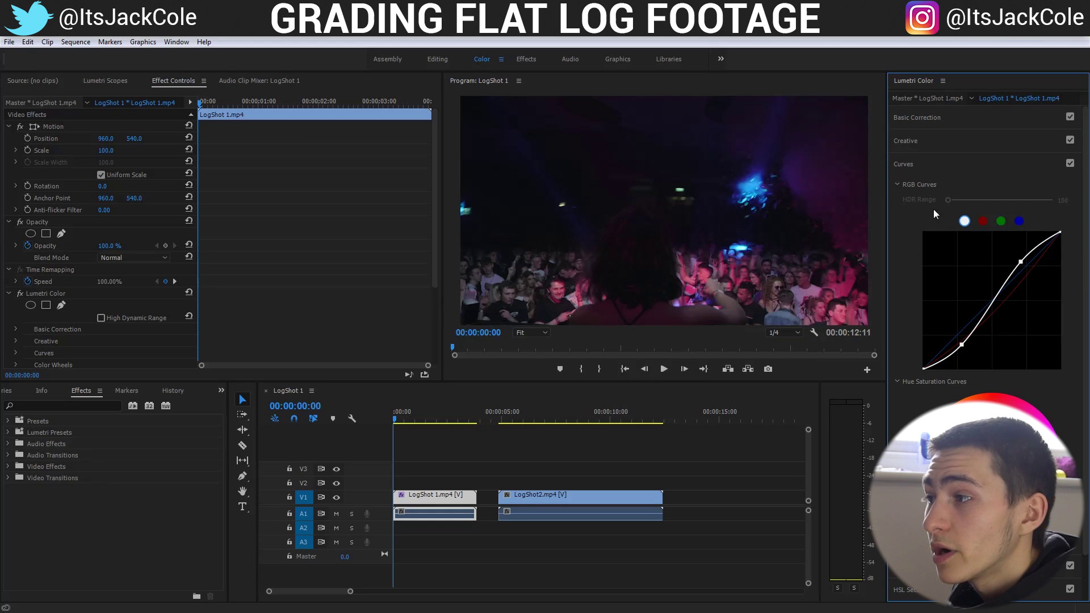
Play back LogShot 1.mp4 to review the red curve adjustment, and return to its start.
{"action": "left_click", "coordinate": [664, 369]}
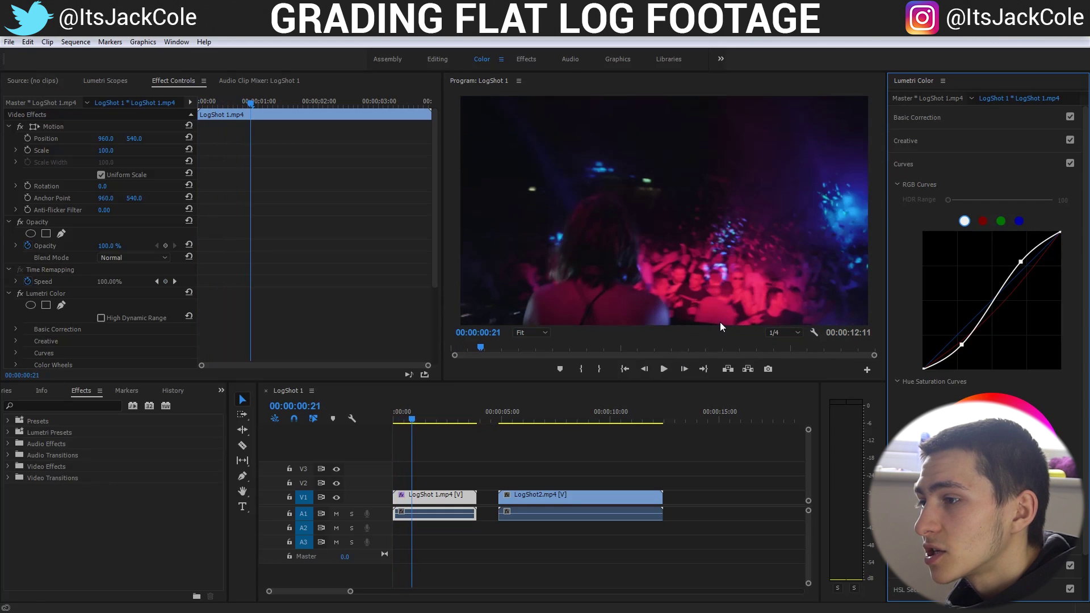
{"action": "key", "text": "space"}
{"action": "left_click_drag", "start_coordinate": [458, 414], "coordinate": [380, 418]}
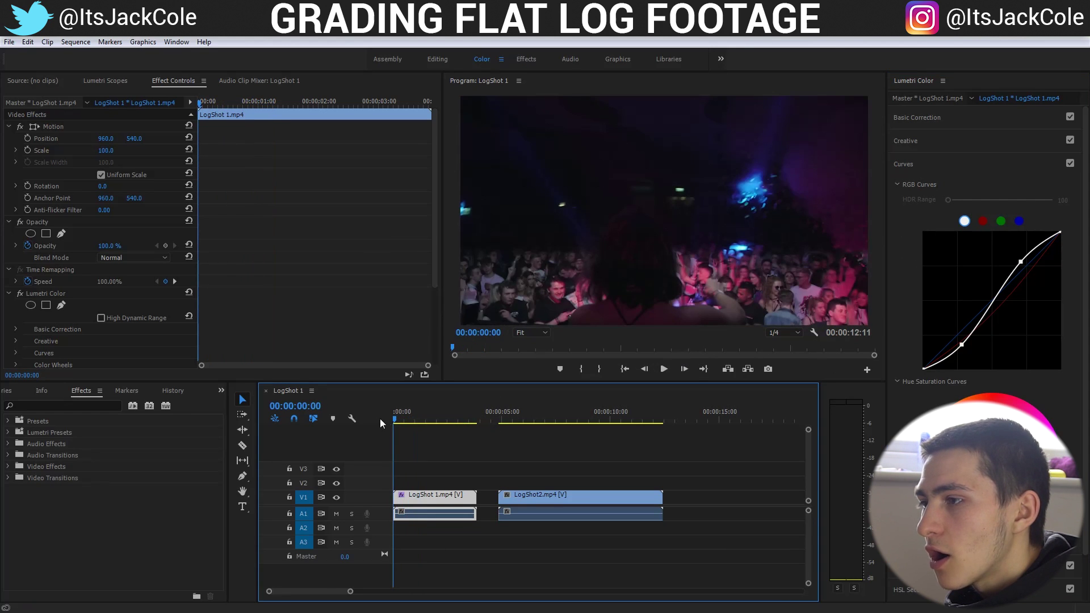
Open the Creative adjustments for LogShot 1.mp4 and set Vibrance to 50.
{"action": "left_click", "coordinate": [949, 142]}
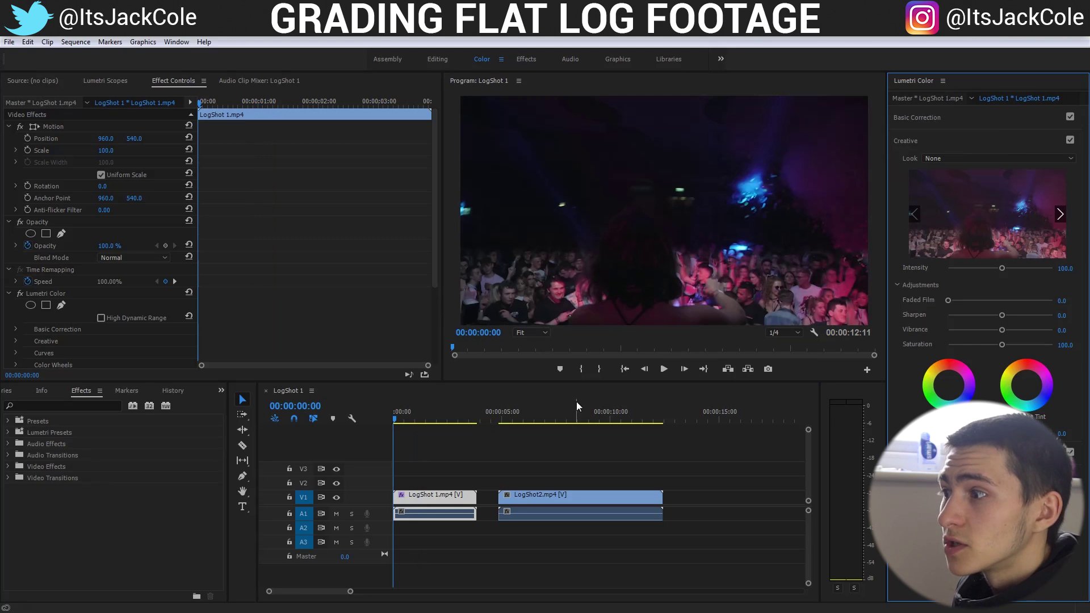
{"action": "left_click", "coordinate": [1065, 332]}
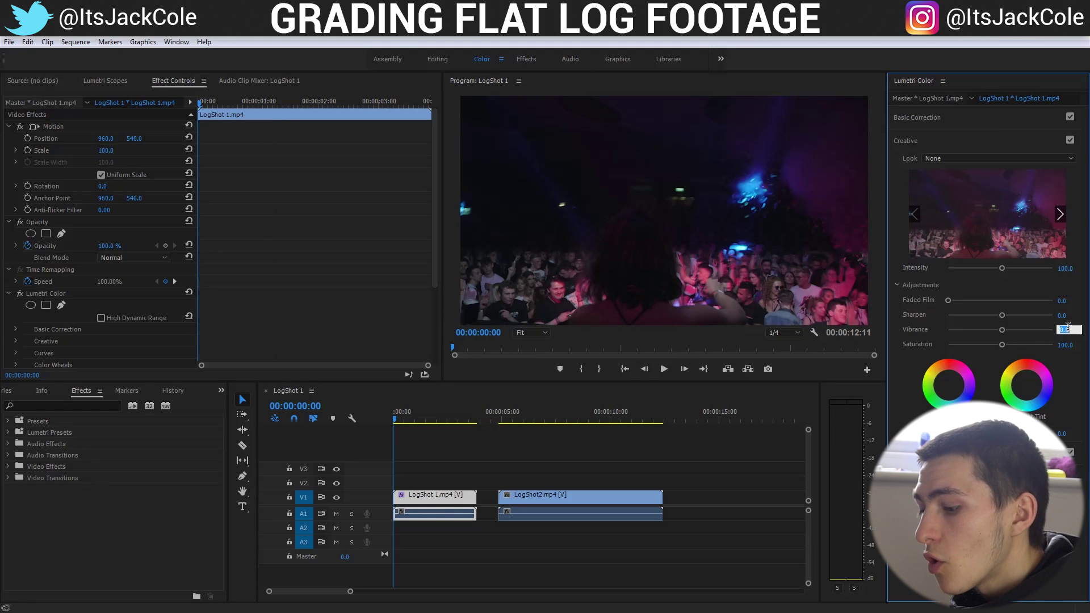
{"action": "type", "text": "50"}
{"action": "key", "text": "Return"}
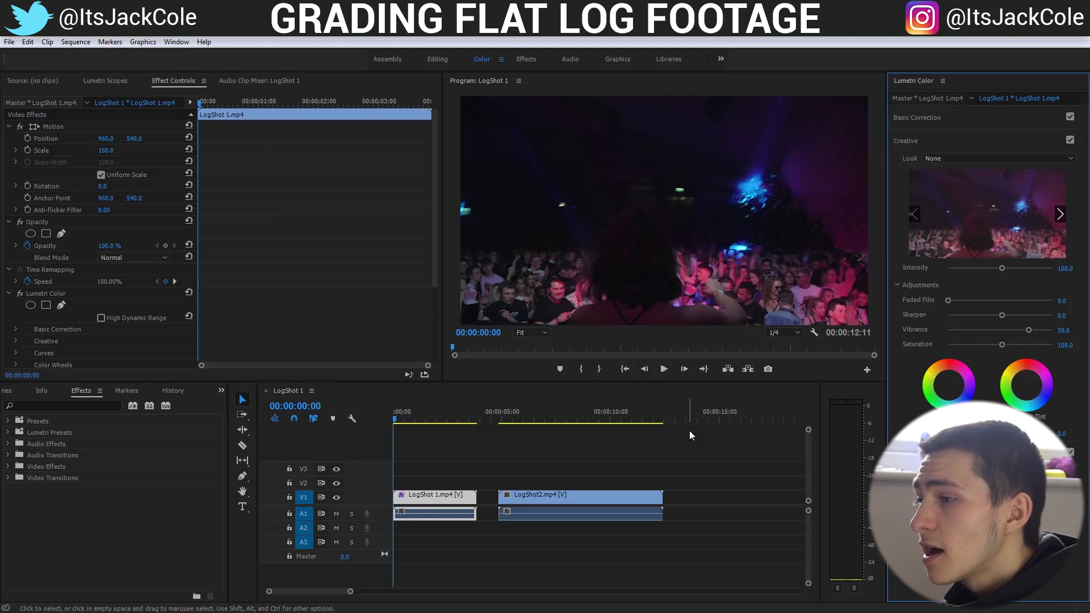
Compare the image with the Creative adjustments disabled and enabled, leaving them enabled.
{"action": "left_click", "coordinate": [1070, 140]}
{"action": "left_click", "coordinate": [1071, 141]}
{"action": "left_click", "coordinate": [1071, 141]}
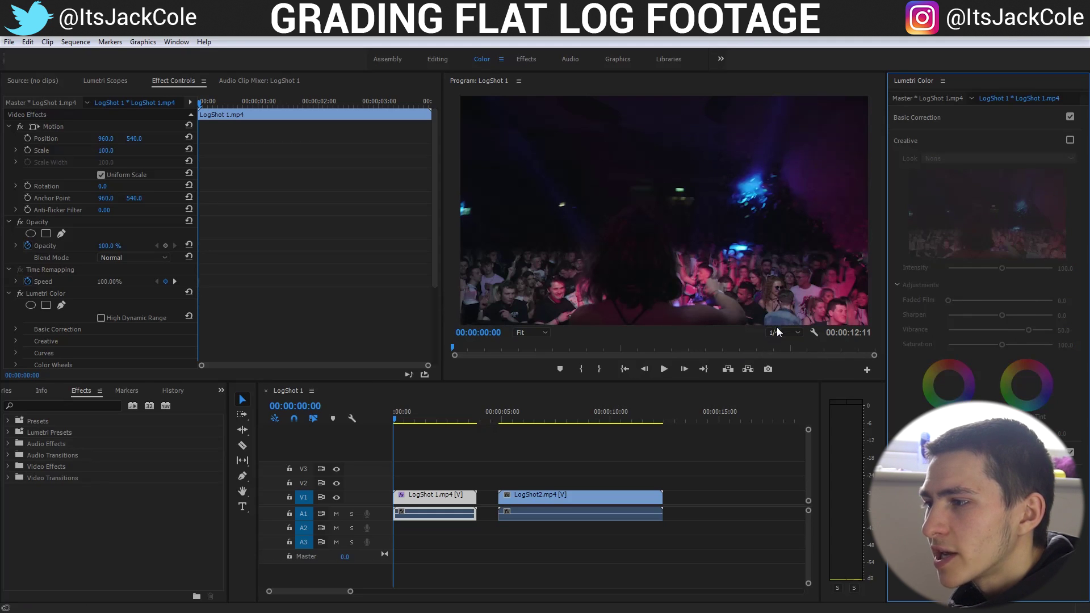
{"action": "left_click", "coordinate": [1071, 141]}
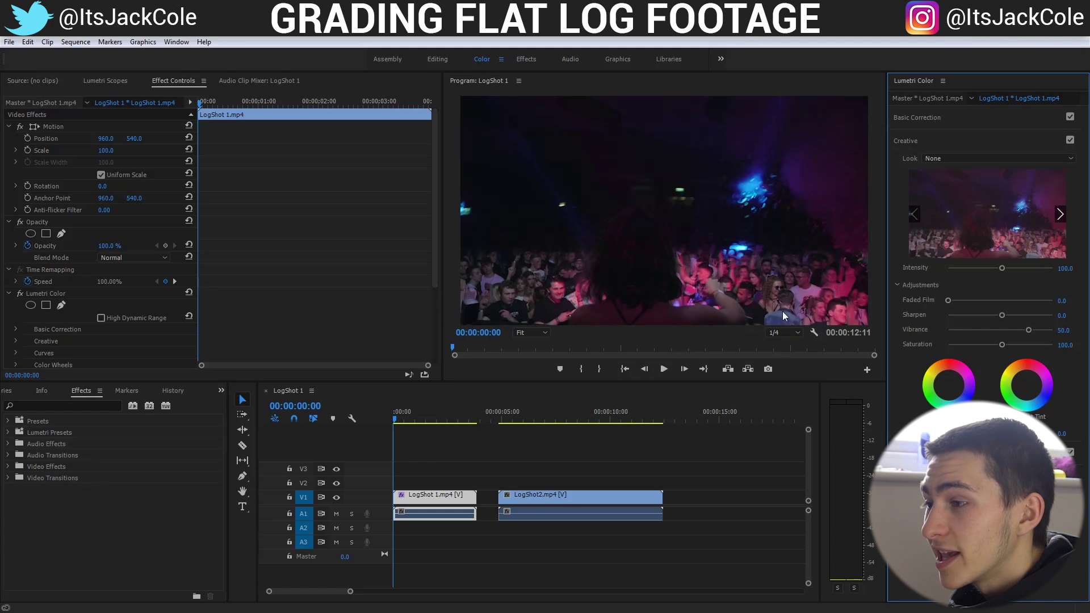
Play and step through LogShot 1.mp4 to examine the vibrance, stopping on the confetti frame at 00:00:00:03.
{"action": "key", "text": "space"}
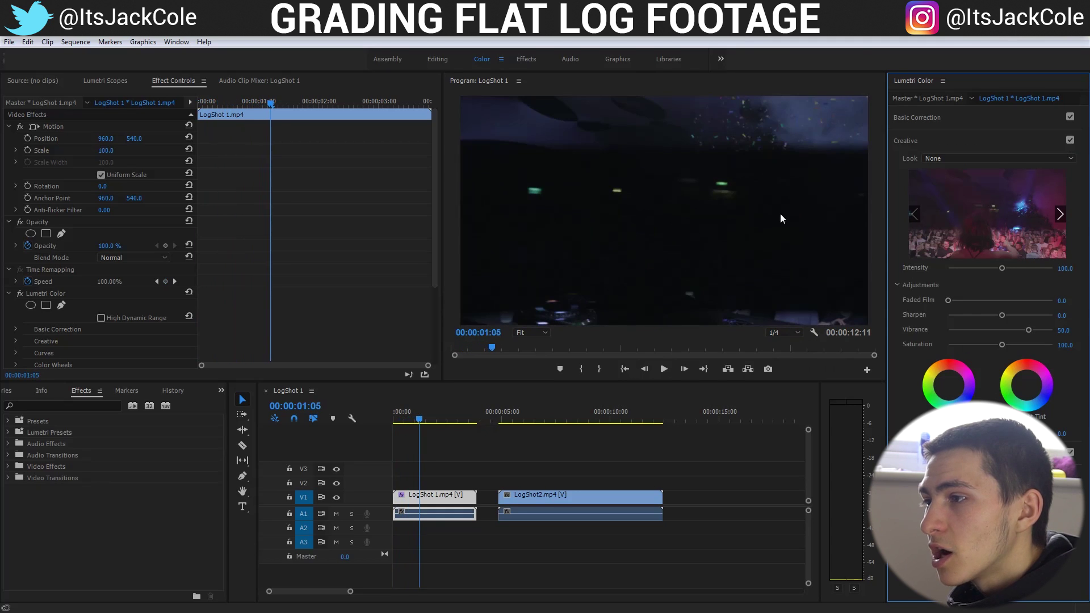
{"action": "key", "text": "space"}
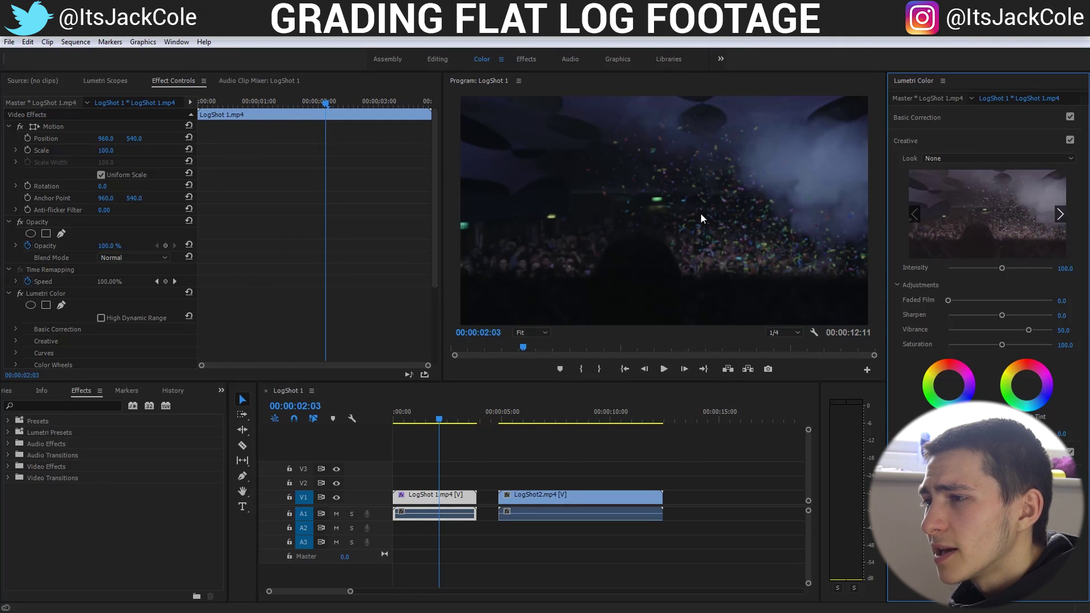
{"action": "key", "text": "Right"}
{"action": "key", "text": "Right"}
{"action": "key", "text": "Left"}
{"action": "key", "text": "Left"}
{"action": "key", "text": "Left"}
{"action": "key", "text": "Left"}
{"action": "key", "text": "Left"}
{"action": "key", "text": "Left"}
{"action": "key", "text": "Left"}
{"action": "key", "text": "Left"}
{"action": "key", "text": "Left"}
{"action": "key", "text": "Left"}
{"action": "key", "text": "Left"}
{"action": "key", "text": "Left"}
{"action": "key", "text": "Left"}
{"action": "key", "text": "Left"}
{"action": "key", "text": "Left"}
{"action": "key", "text": "Left"}
{"action": "key", "text": "Left"}
{"action": "key", "text": "Left"}
{"action": "key", "text": "Left"}
{"action": "key", "text": "Left"}
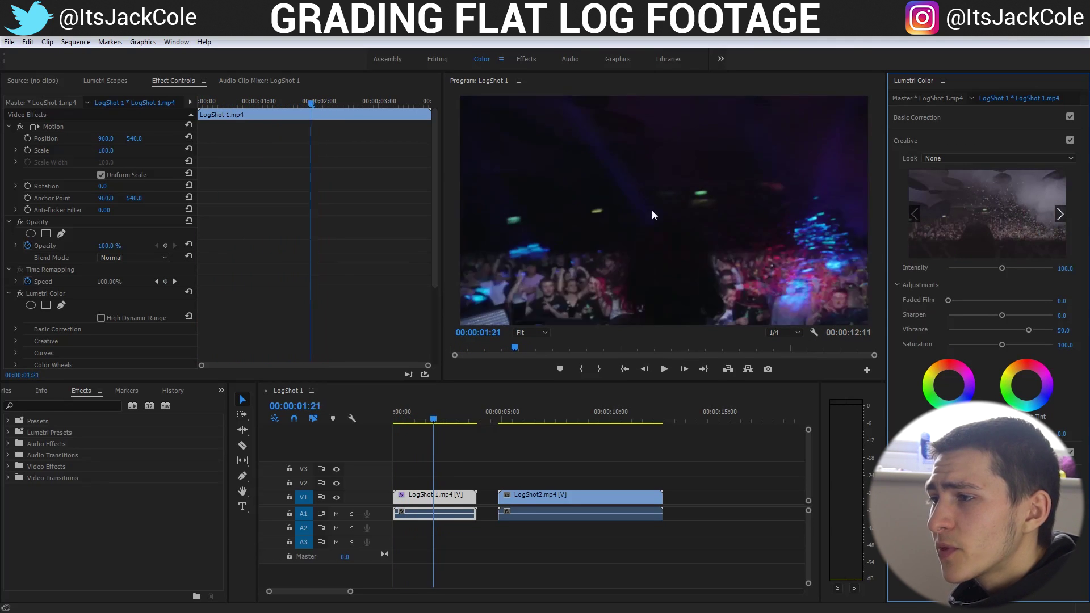
{"action": "key", "text": "Left"}
{"action": "key", "text": "Left"}
{"action": "key", "text": "Left"}
{"action": "key", "text": "Left"}
{"action": "key", "text": "Left"}
{"action": "key", "text": "Left"}
{"action": "key", "text": "Left"}
{"action": "key", "text": "Left"}
{"action": "key", "text": "Left"}
{"action": "key", "text": "Left"}
{"action": "key", "text": "Left"}
{"action": "key", "text": "Left"}
{"action": "key", "text": "Left"}
{"action": "key", "text": "Left"}
{"action": "key", "text": "Left"}
{"action": "key", "text": "Left"}
{"action": "key", "text": "Left"}
{"action": "key", "text": "Left"}
{"action": "key", "text": "Left"}
{"action": "key", "text": "Left"}
{"action": "key", "text": "Right"}
{"action": "key", "text": "Left"}
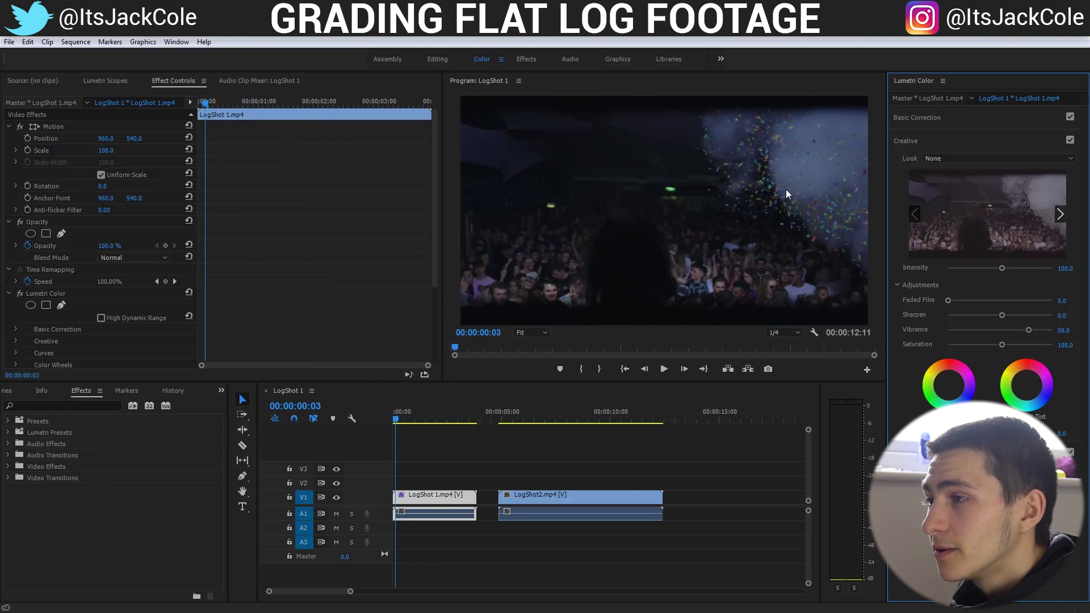
Compare low and high Vibrance levels on the confetti frame, and settle on 89.2.
{"action": "left_click_drag", "start_coordinate": [1033, 332], "coordinate": [1000, 331]}
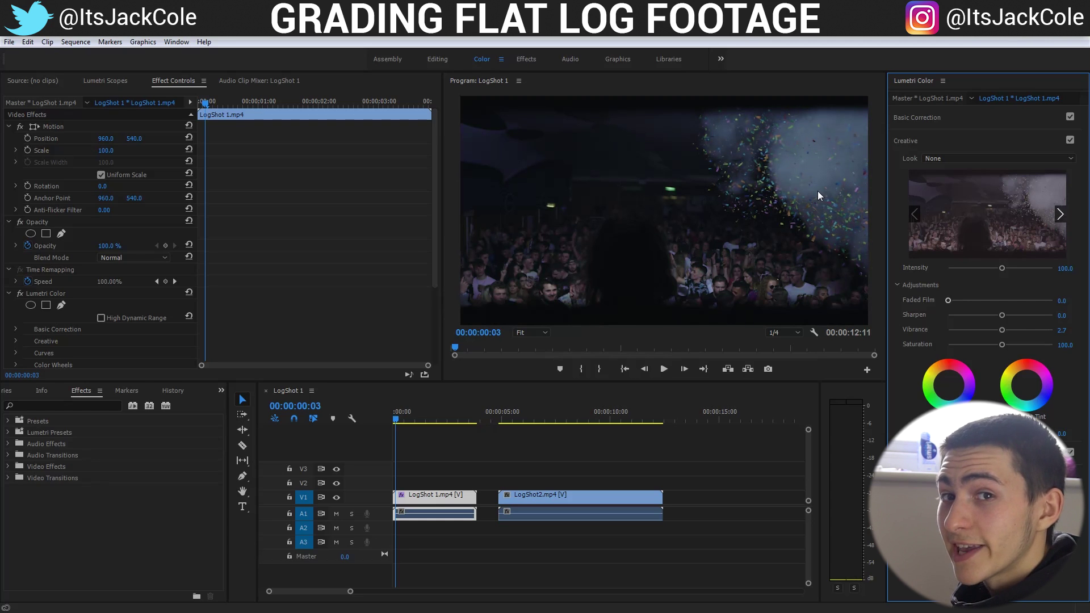
{"action": "left_click_drag", "start_coordinate": [1002, 331], "coordinate": [1052, 330]}
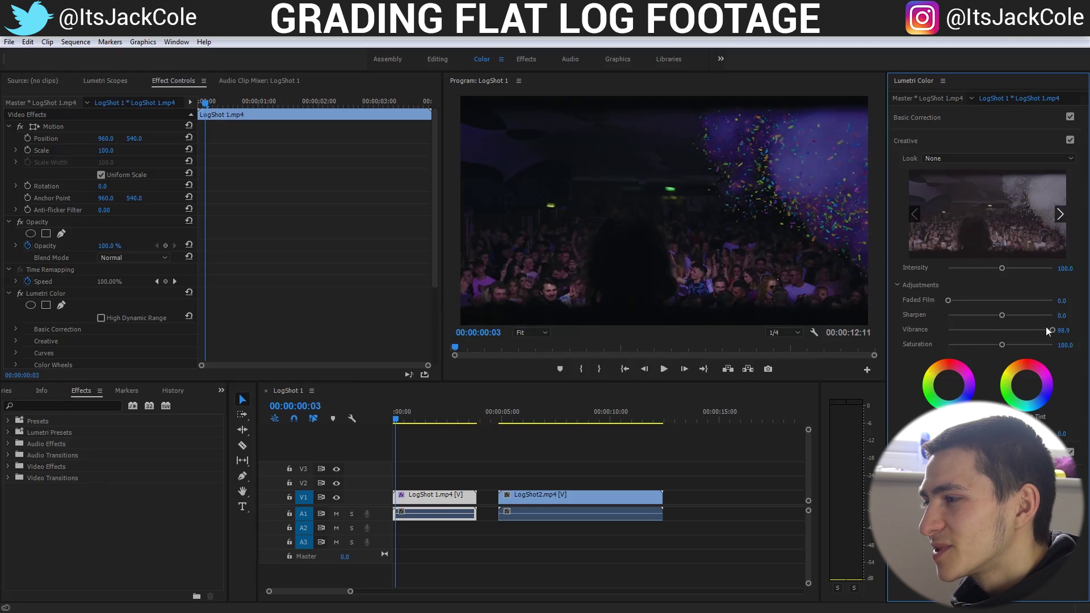
{"action": "left_click_drag", "start_coordinate": [1053, 331], "coordinate": [1042, 330]}
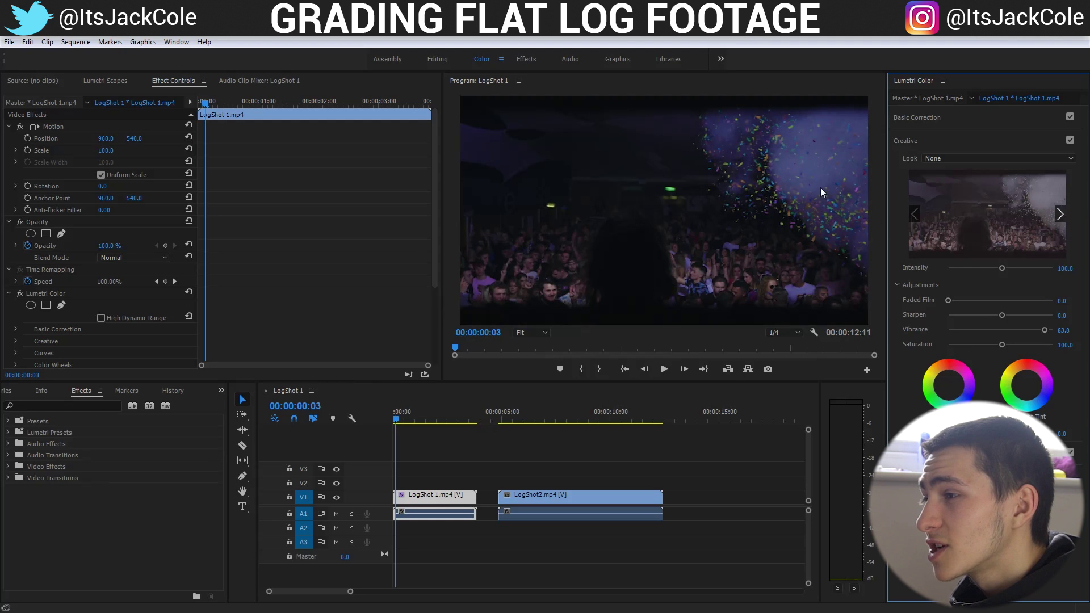
{"action": "left_click_drag", "start_coordinate": [1045, 330], "coordinate": [1009, 336]}
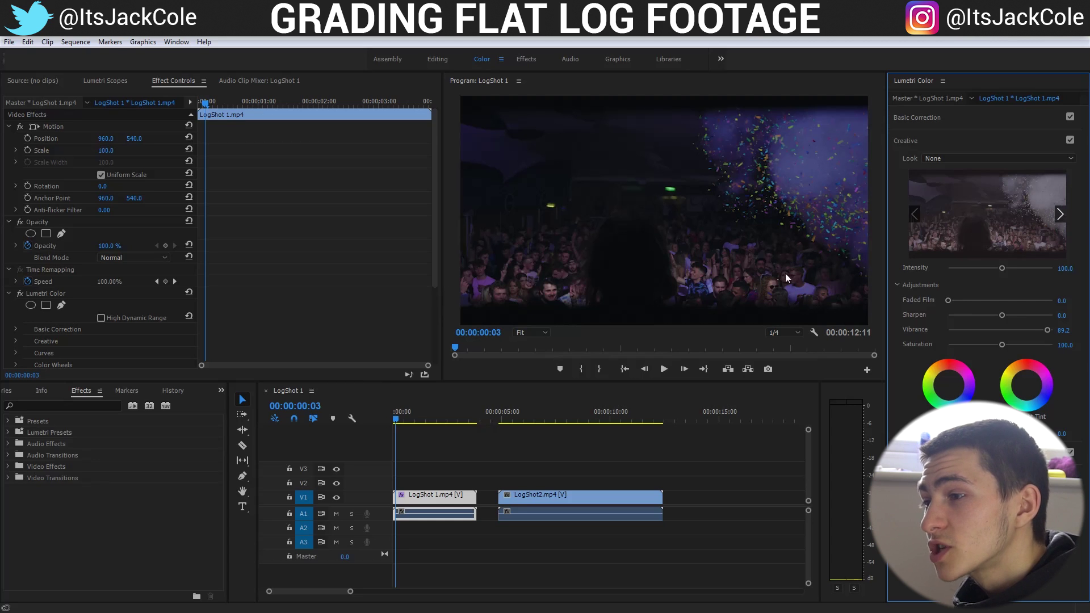
Play back LogShot 1.mp4 several times to review the stronger vibrance, and return to its start.
{"action": "left_click", "coordinate": [400, 424]}
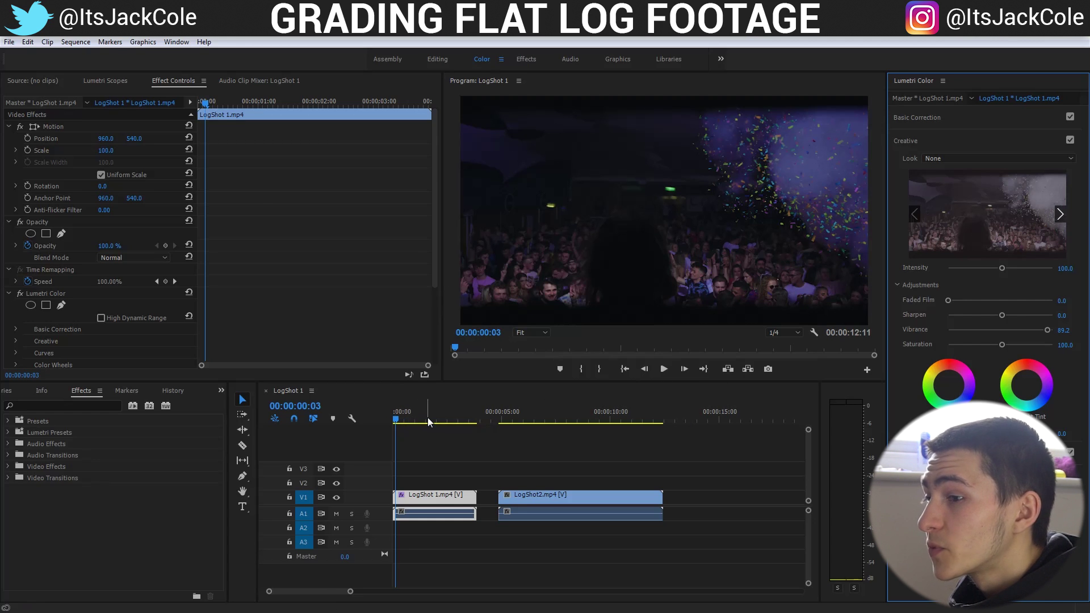
{"action": "key", "text": "space"}
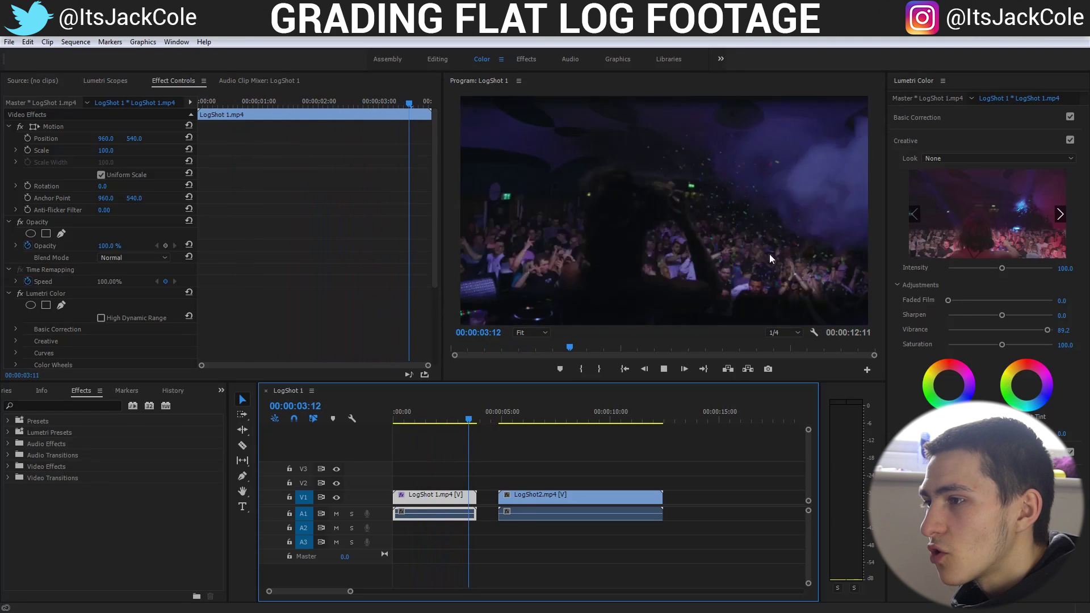
{"action": "left_click", "coordinate": [404, 413]}
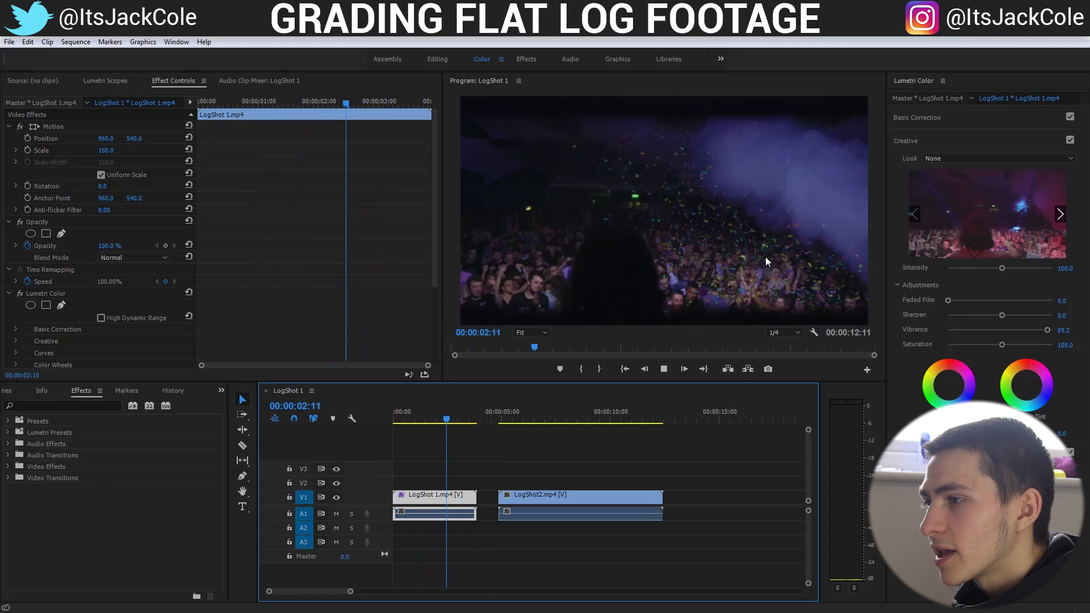
{"action": "key", "text": "space"}
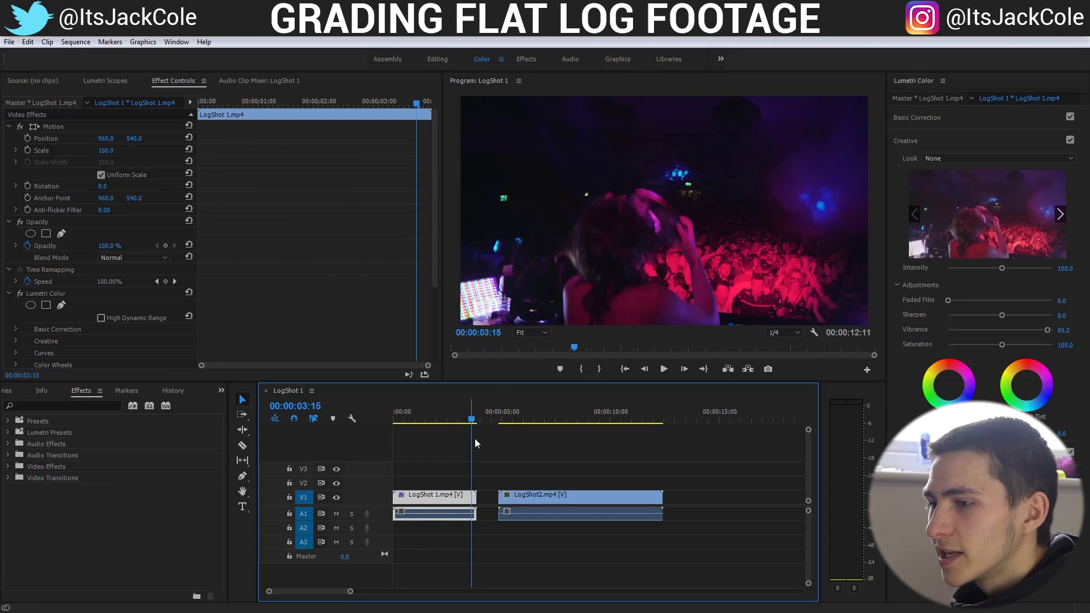
{"action": "left_click", "coordinate": [398, 418]}
{"action": "left_click_drag", "start_coordinate": [399, 415], "coordinate": [399, 416]}
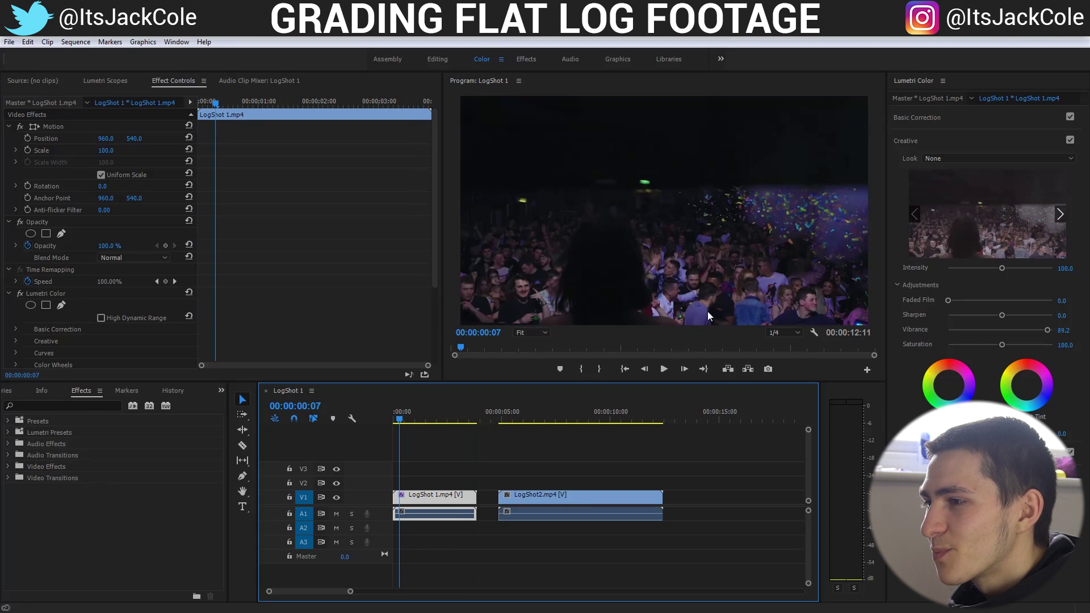
{"action": "key", "text": "space"}
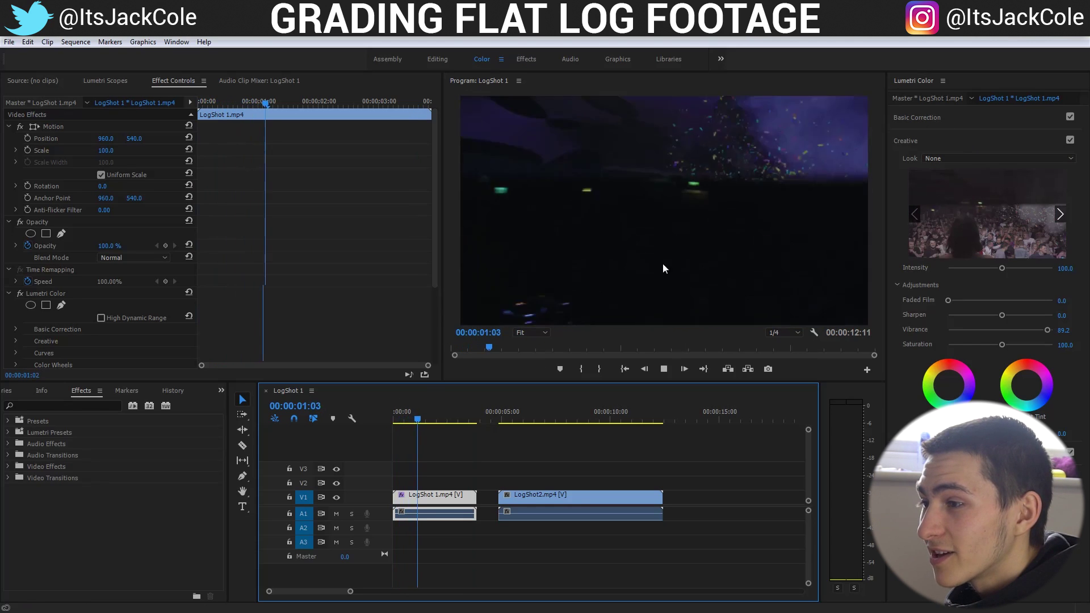
{"action": "key", "text": "space"}
{"action": "key", "text": "Home"}
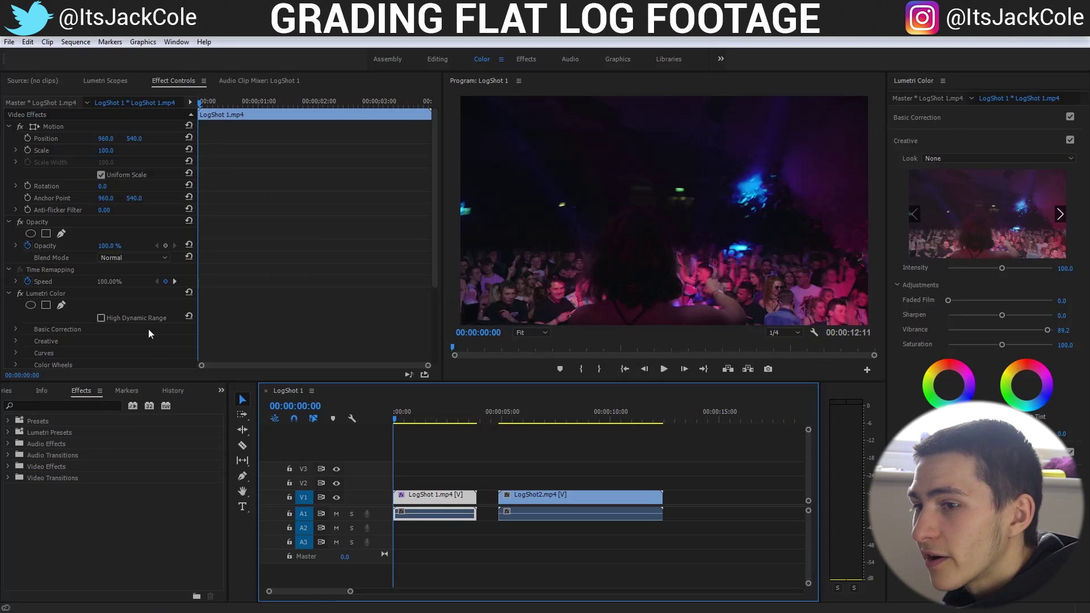
Play LogShot 1.mp4 with the Lumetri Color effect turned off and back on to compare the ungraded and graded footage.
{"action": "scroll", "coordinate": [109, 229], "scroll_direction": "down", "scroll_amount": 3}
{"action": "left_click", "coordinate": [185, 78]}
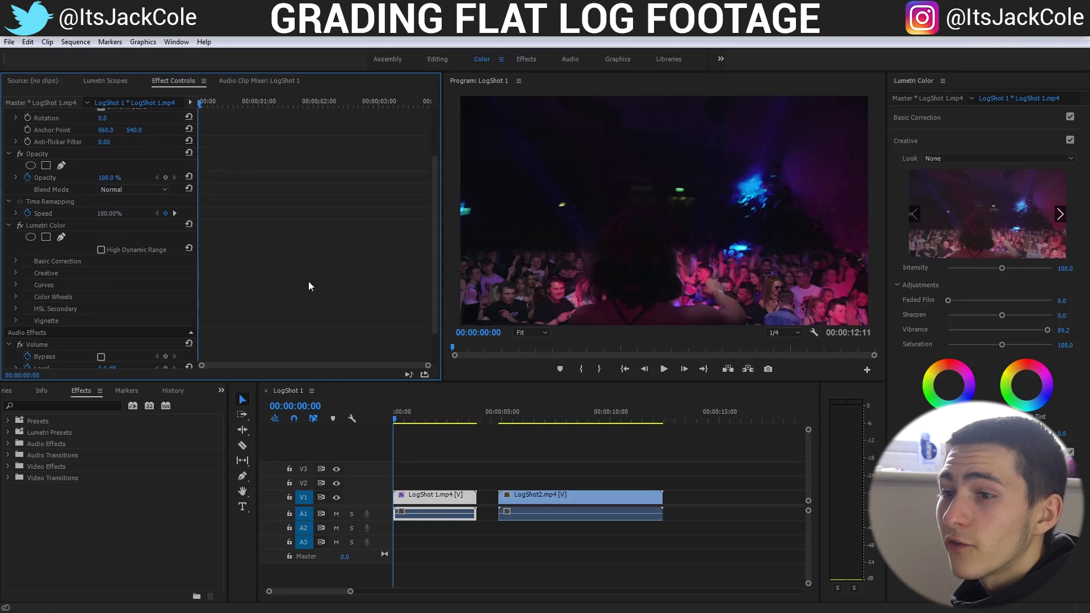
{"action": "key", "text": "space"}
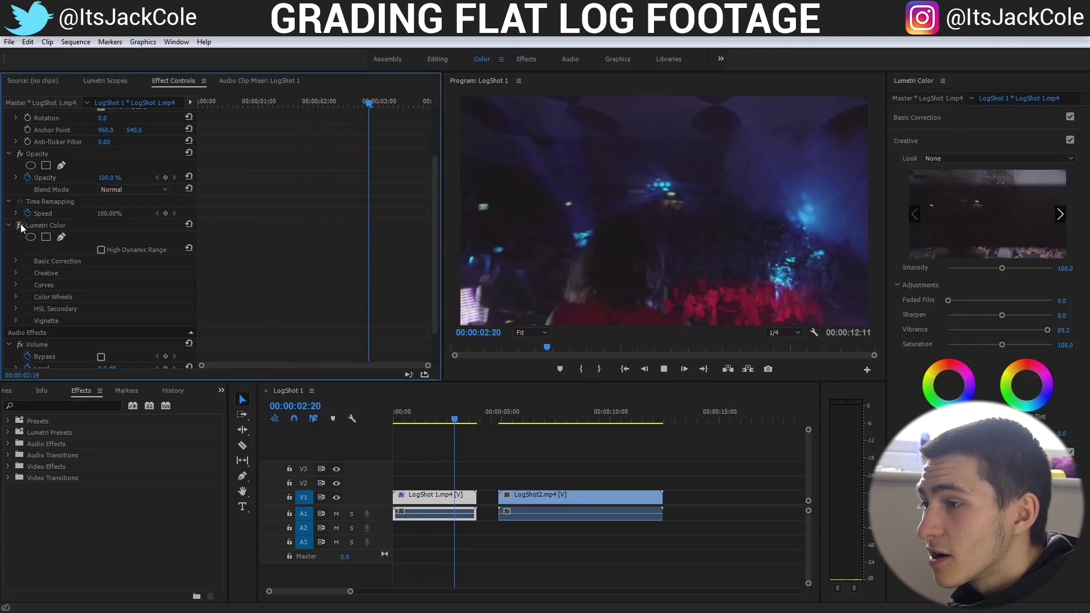
{"action": "left_click", "coordinate": [20, 226]}
{"action": "left_click_drag", "start_coordinate": [480, 419], "coordinate": [325, 416]}
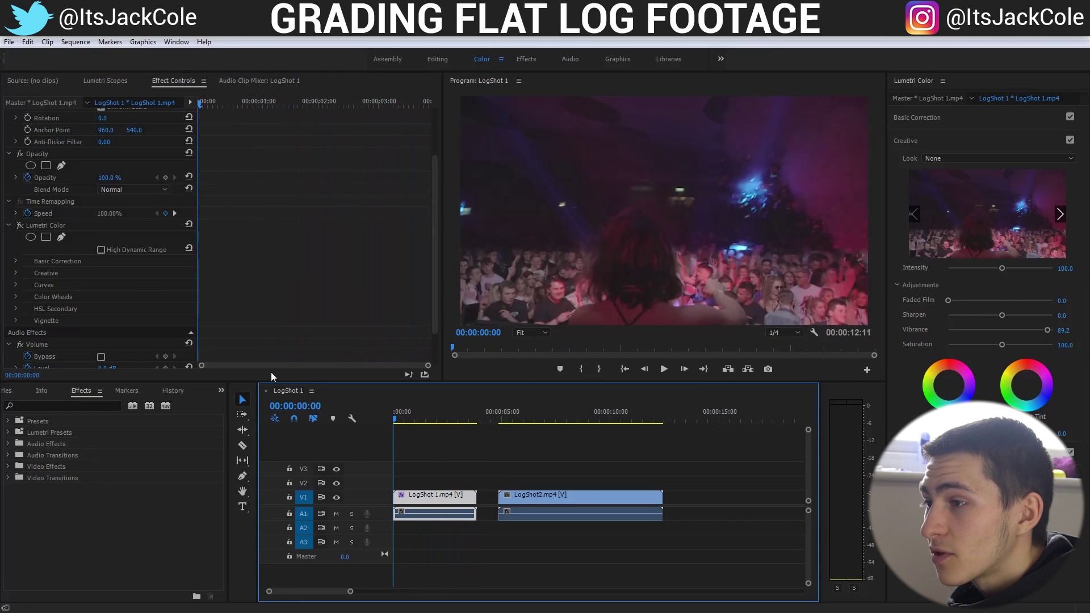
{"action": "left_click", "coordinate": [23, 224]}
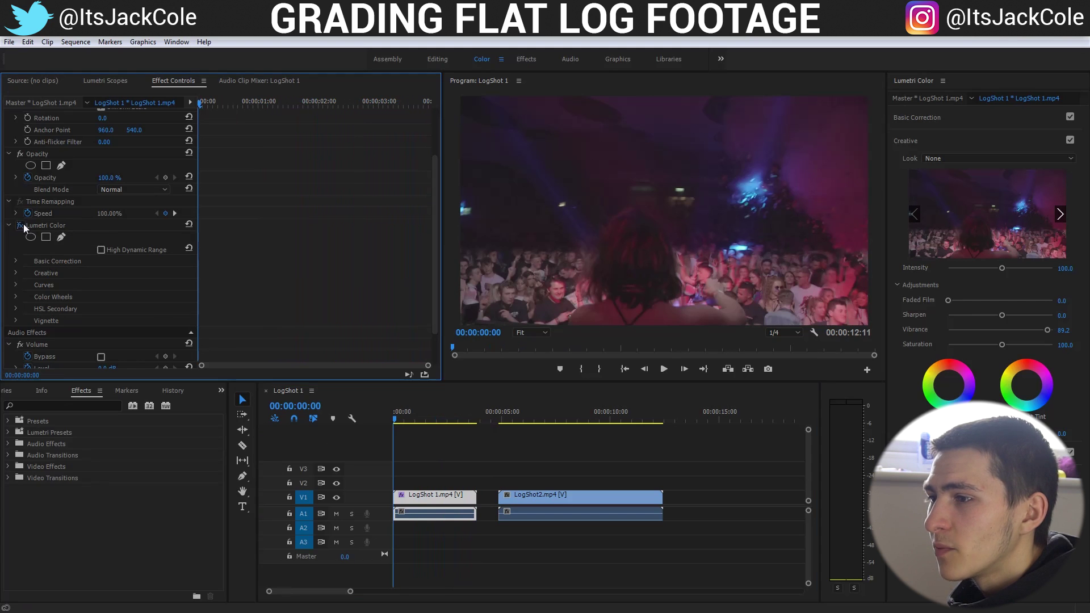
{"action": "key", "text": "space"}
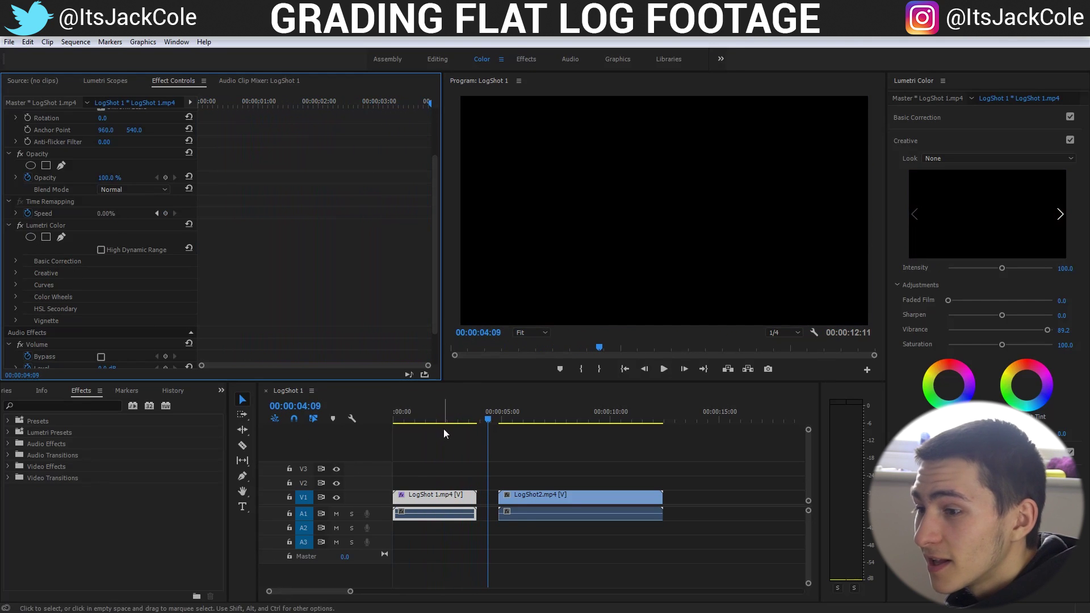
Save the project, and on the LogShot 1.mp4 frame at 00:00:00:18 set the Basic Correction Shadows to 16.8 and Whites to 49.2.
{"action": "left_click_drag", "start_coordinate": [435, 419], "coordinate": [306, 416]}
{"action": "key", "text": "ctrl+s"}
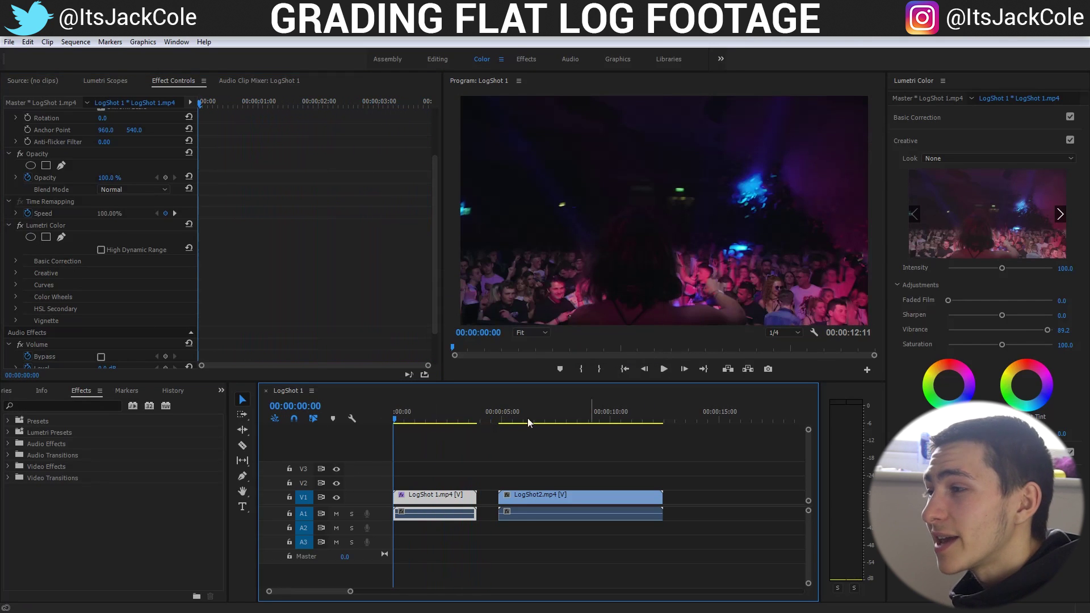
{"action": "left_click", "coordinate": [947, 115]}
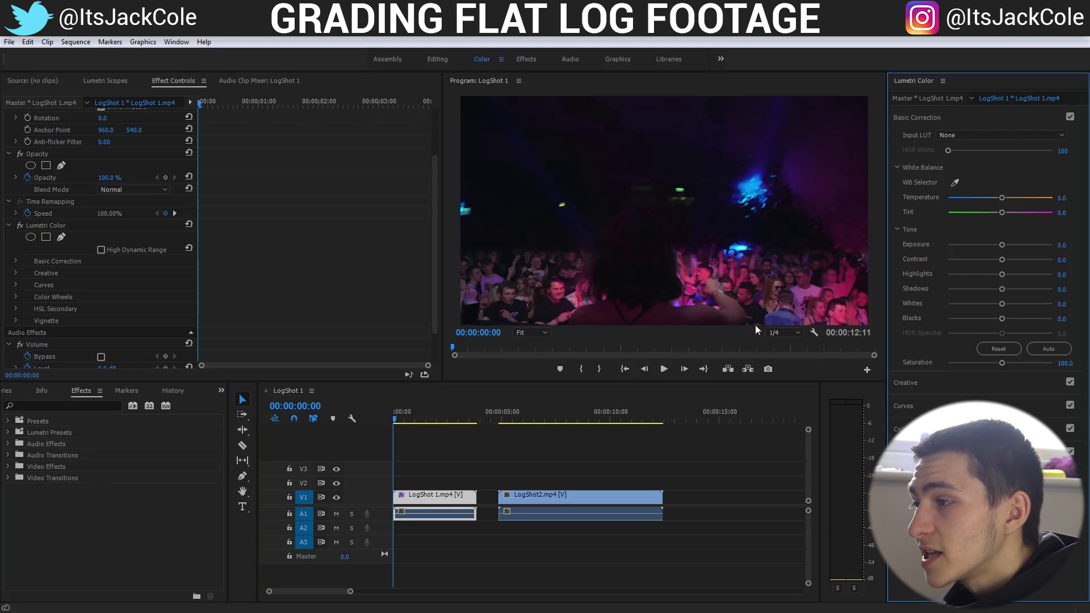
{"action": "key", "text": "space"}
{"action": "key", "text": "space"}
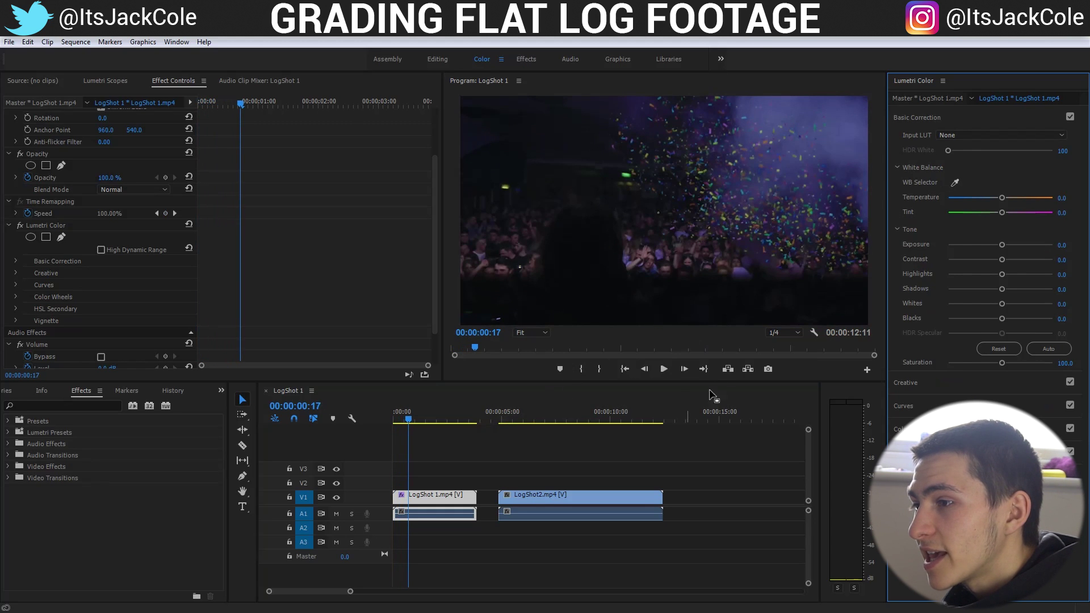
{"action": "key", "text": "Right"}
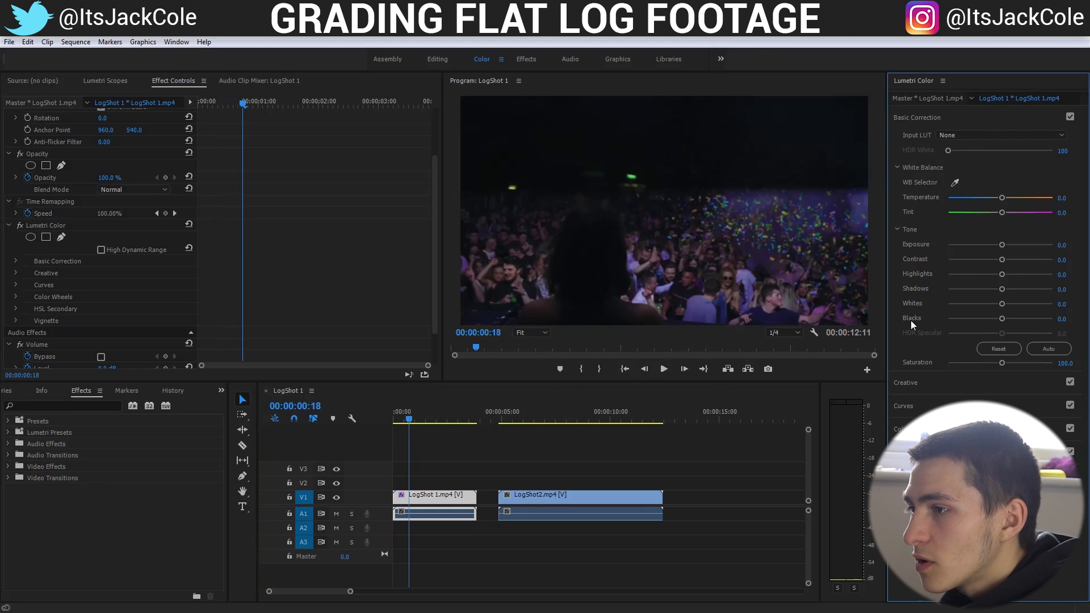
{"action": "mouse_move", "coordinate": [1008, 305]}
{"action": "left_mouse_down"}
{"action": "mouse_move", "coordinate": [1026, 303]}
{"action": "mouse_move", "coordinate": [1011, 292]}
{"action": "left_mouse_up"}
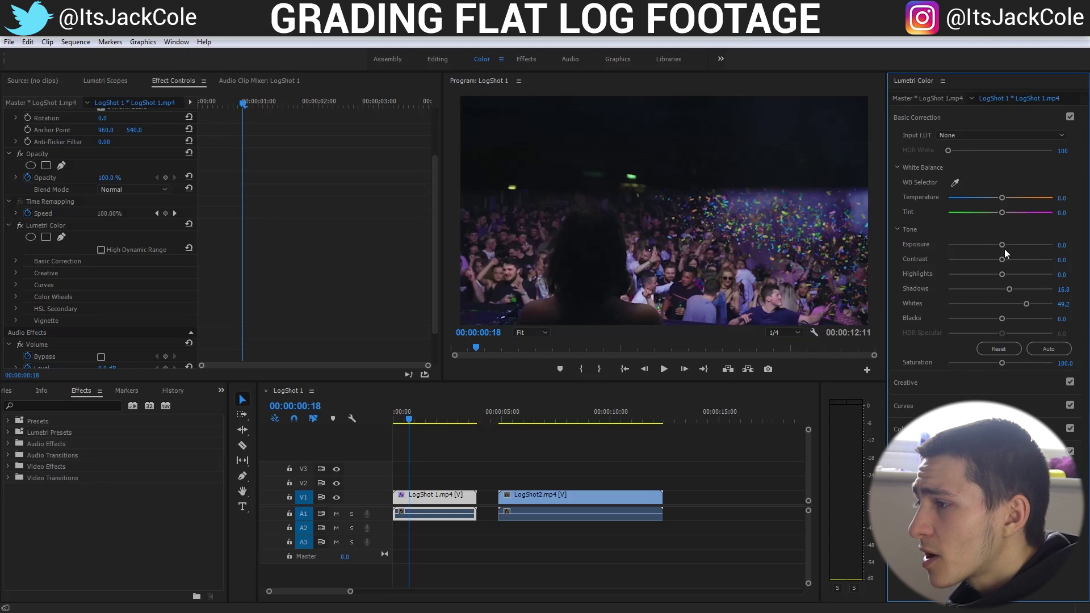
Try the Basic Correction Exposure at 5.0 on the current frame, and reset it.
{"action": "left_click_drag", "start_coordinate": [1002, 245], "coordinate": [1054, 254]}
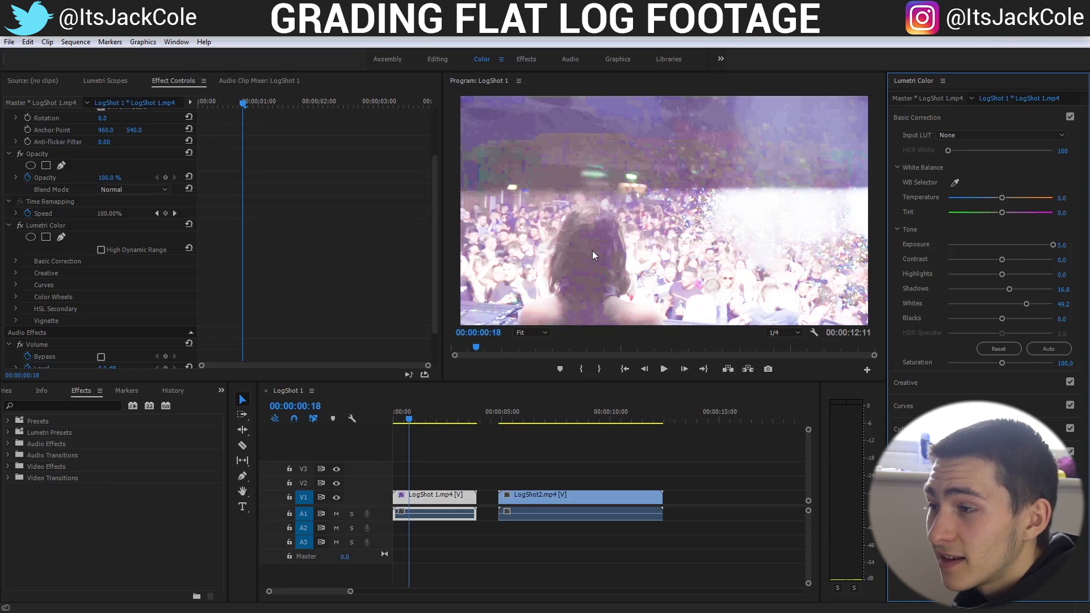
{"action": "double_click", "coordinate": [967, 251]}
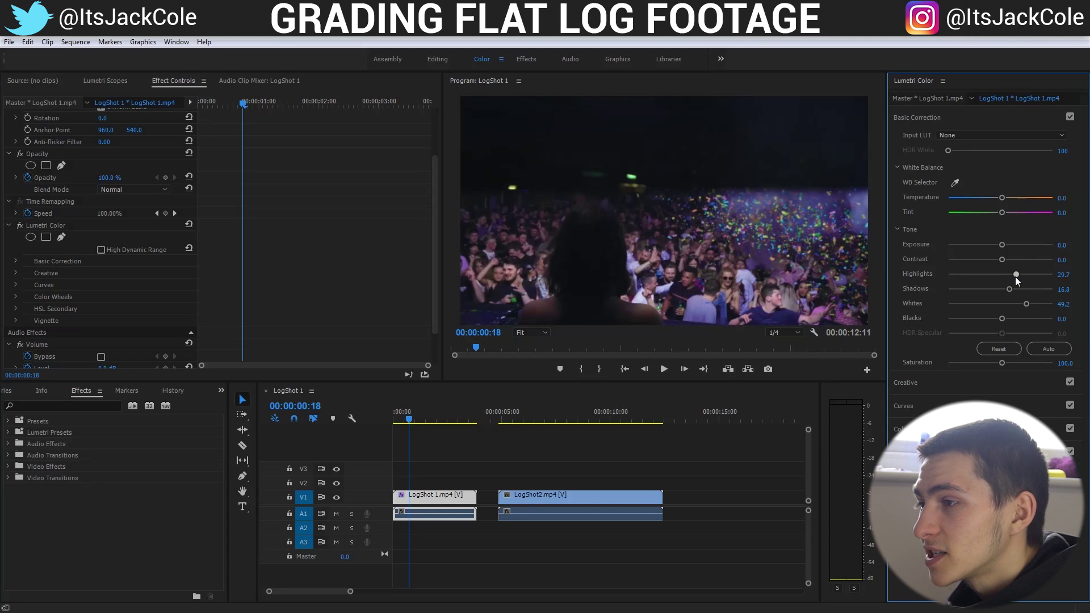
Raise the Basic Correction Highlights to 37.3, undoing the stray change to the value.
{"action": "left_click_drag", "start_coordinate": [1019, 275], "coordinate": [1020, 275]}
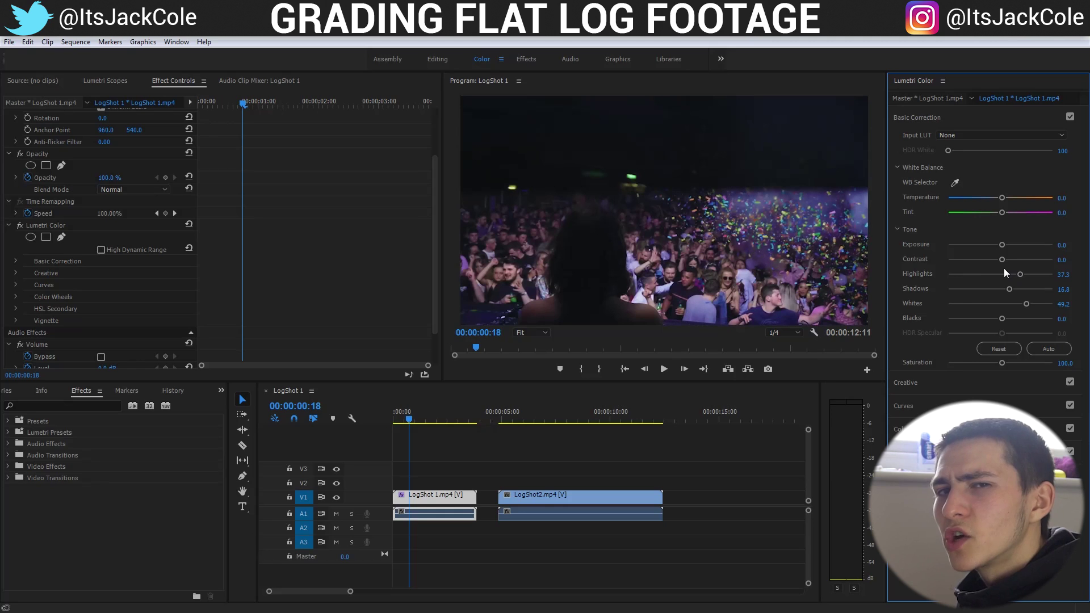
{"action": "left_click_drag", "start_coordinate": [1021, 275], "coordinate": [837, 240]}
{"action": "key", "text": "ctrl+z"}
Play LogShot 1.mp4 twice from its start to review the tone corrections.
{"action": "left_click_drag", "start_coordinate": [404, 417], "coordinate": [411, 418]}
{"action": "left_click", "coordinate": [524, 434]}
{"action": "key", "text": "space"}
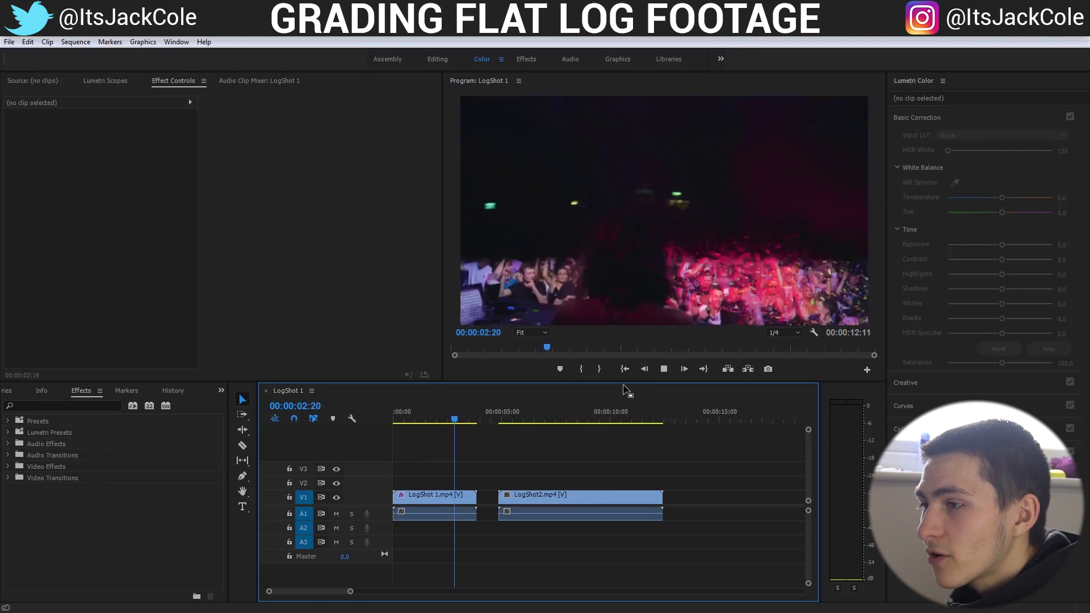
{"action": "left_click_drag", "start_coordinate": [473, 420], "coordinate": [393, 419]}
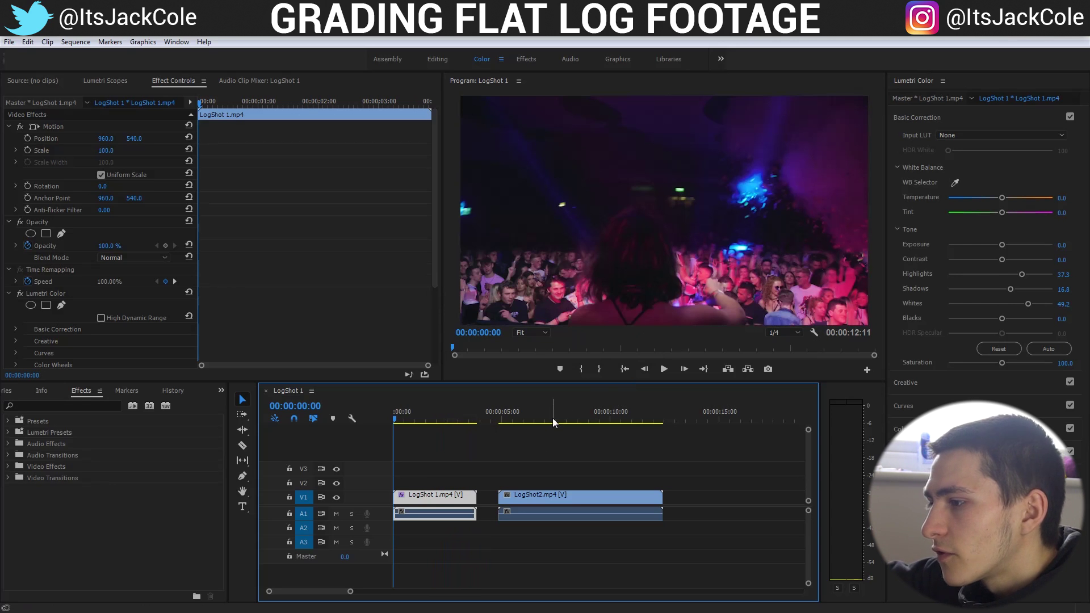
{"action": "key", "text": "space"}
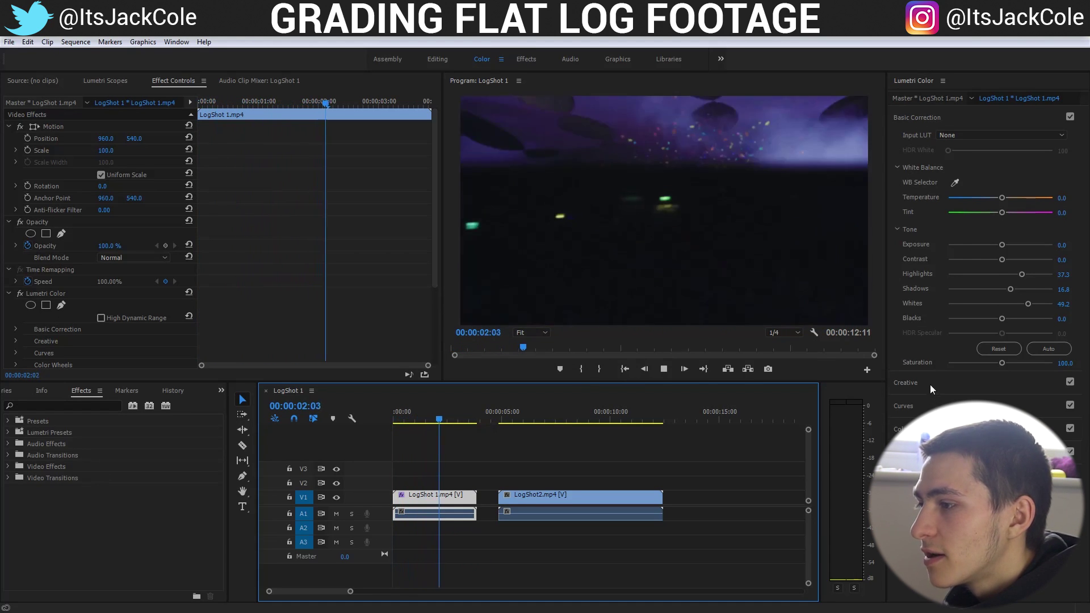
On the frame at 00:00:02:22, test the Creative Faded Film amount at 100, undo it, and settle on 10.
{"action": "left_click", "coordinate": [930, 384]}
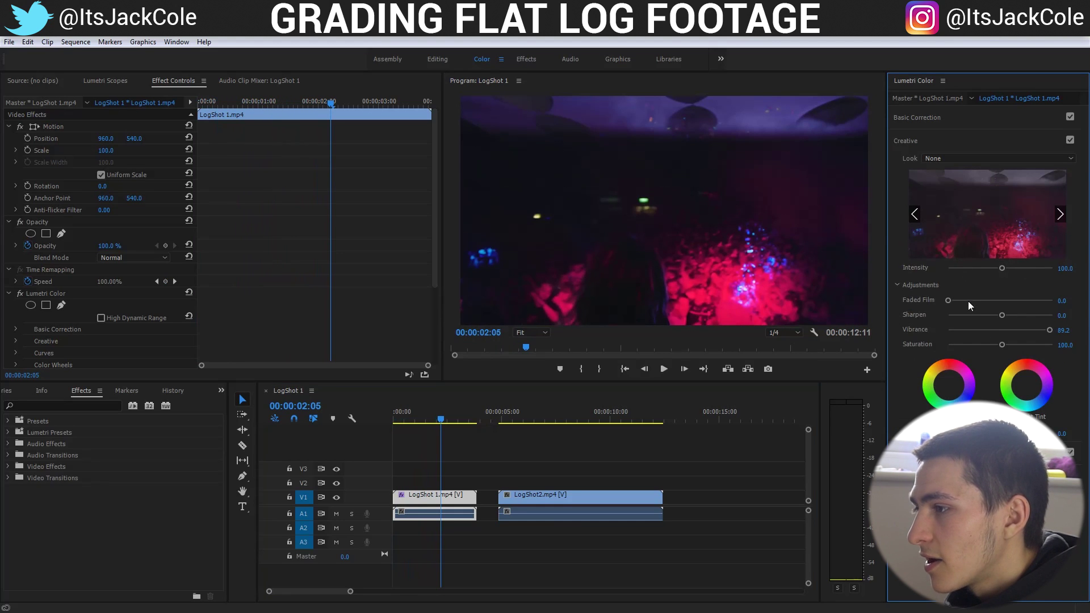
{"action": "key", "text": "space"}
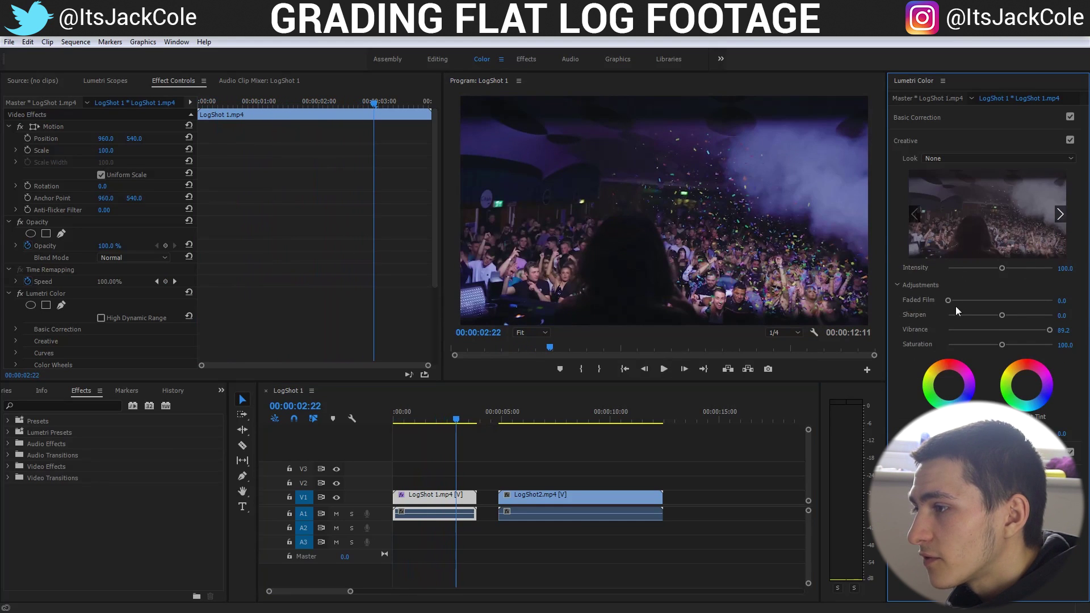
{"action": "left_click_drag", "start_coordinate": [949, 300], "coordinate": [1059, 299]}
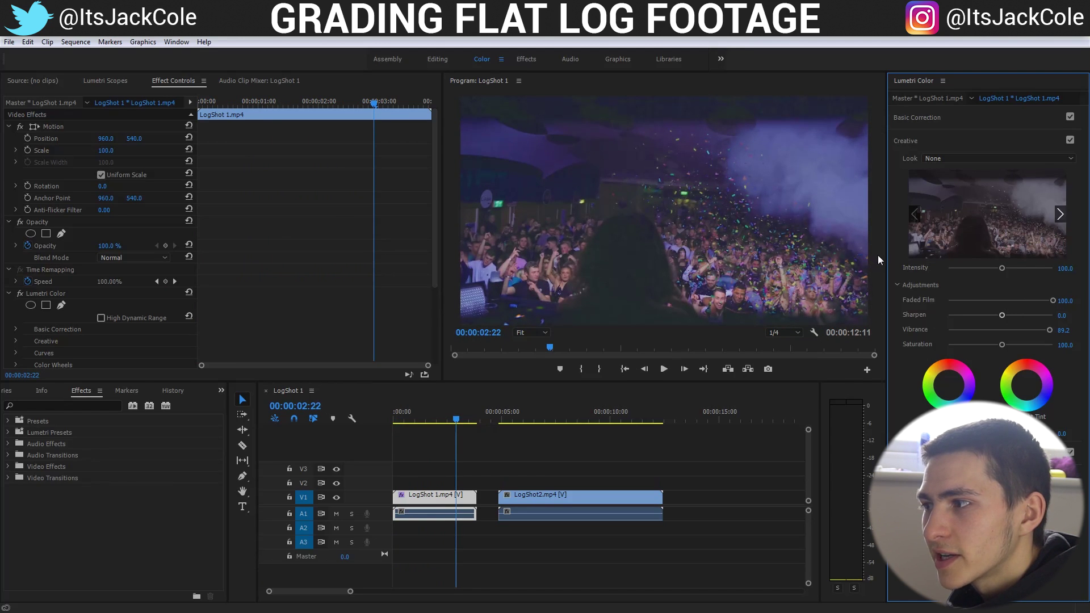
{"action": "key", "text": "ctrl+z"}
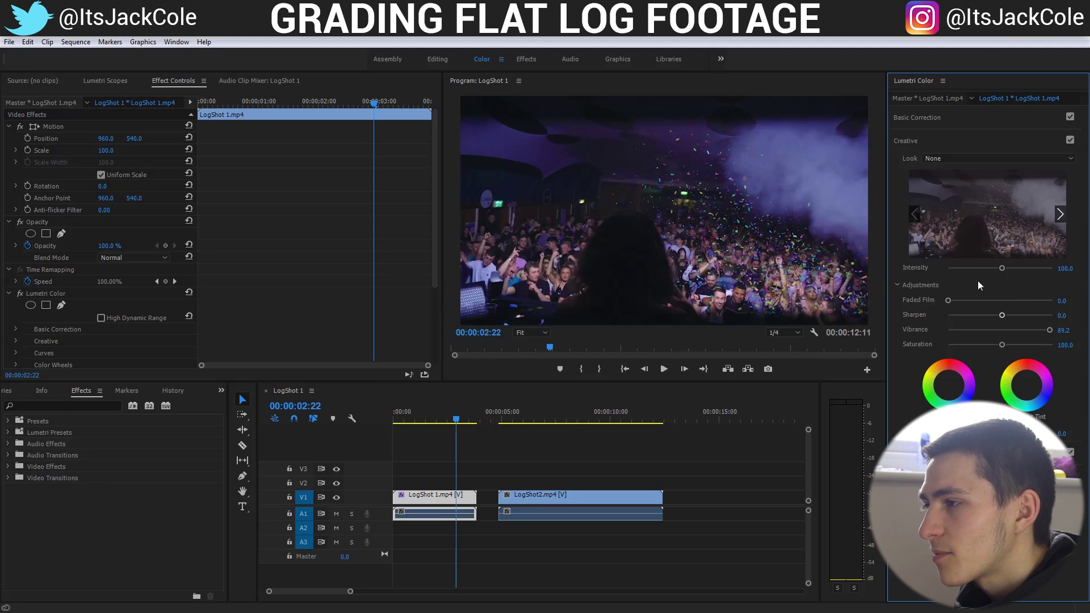
{"action": "left_click", "coordinate": [1062, 301]}
{"action": "type", "text": "5"}
{"action": "key", "text": "Return"}
{"action": "left_click_drag", "start_coordinate": [1059, 305], "coordinate": [1067, 302]}
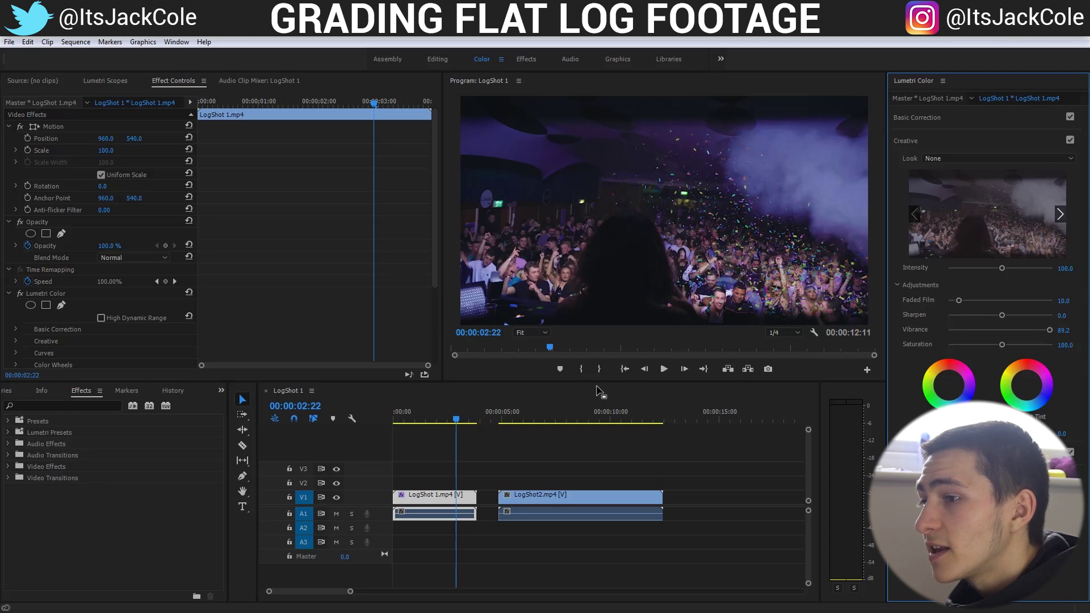
Play LogShot 1.mp4 from its start to review the faded film look, and return to the first frame.
{"action": "left_click_drag", "start_coordinate": [414, 420], "coordinate": [393, 419]}
{"action": "left_click", "coordinate": [433, 430]}
{"action": "key", "text": "space"}
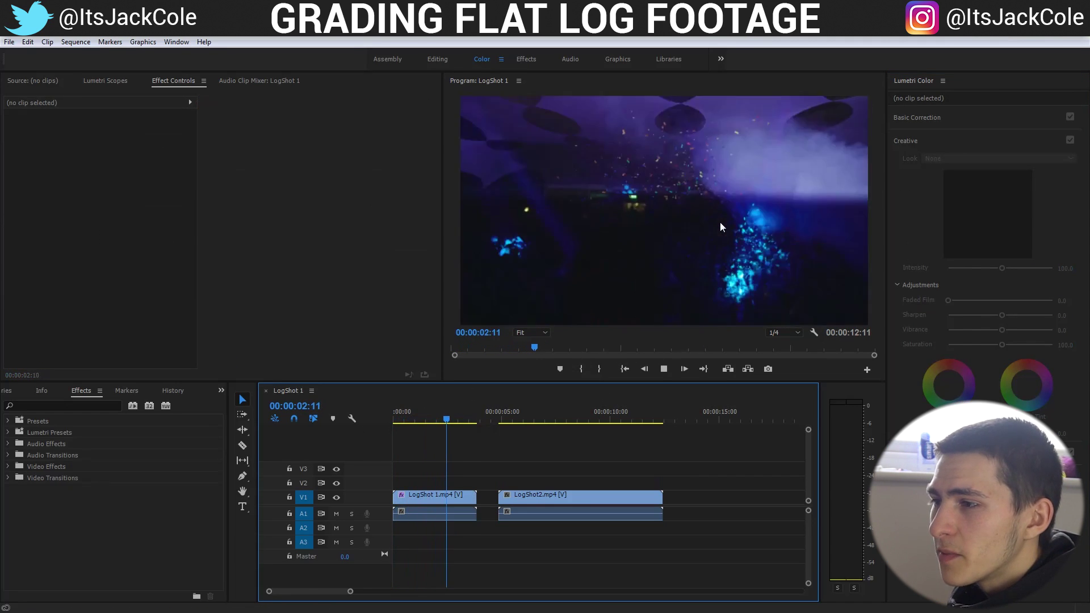
{"action": "key", "text": "space"}
{"action": "left_click_drag", "start_coordinate": [473, 417], "coordinate": [350, 426]}
{"action": "key", "text": "space"}
{"action": "key", "text": "space"}
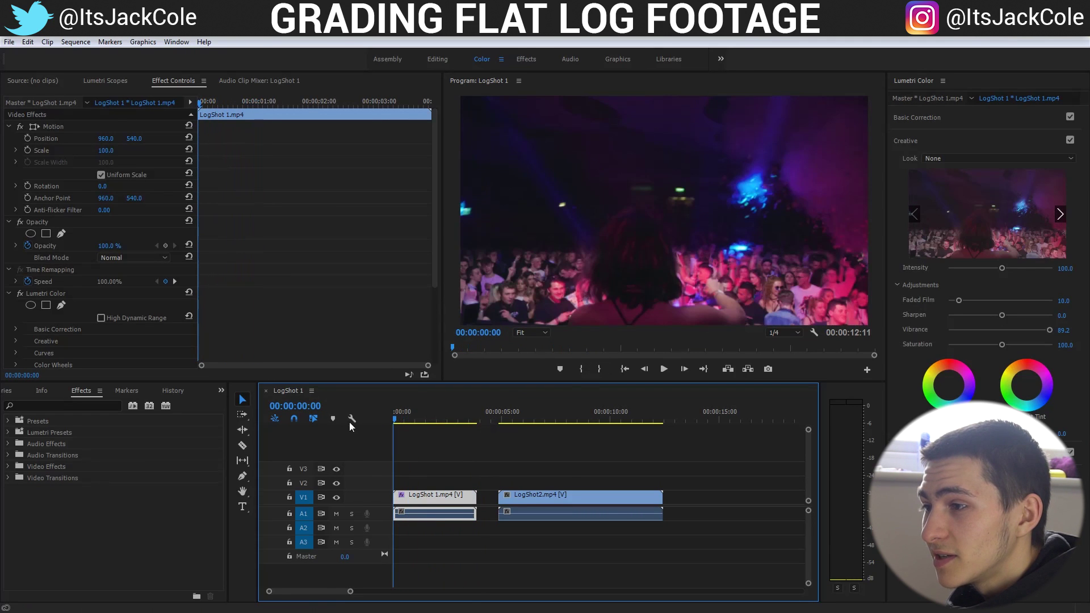
Play LogShot 1.mp4 with the Lumetri Color effect switched off and on again to compare the flat and graded versions.
{"action": "left_click", "coordinate": [22, 292]}
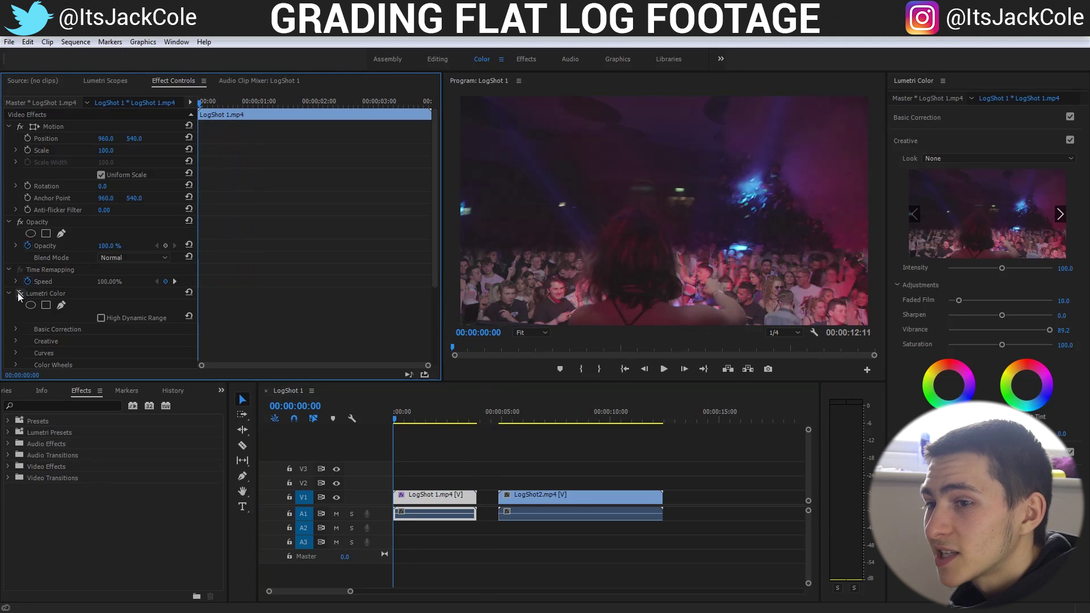
{"action": "key", "text": "space"}
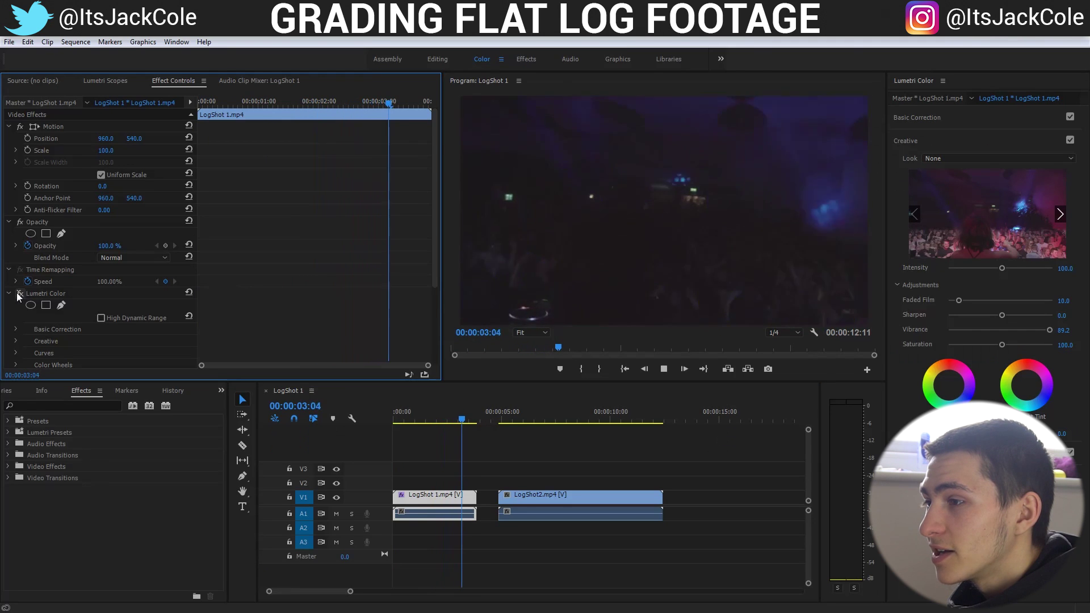
{"action": "left_click_drag", "start_coordinate": [487, 421], "coordinate": [342, 427]}
{"action": "key", "text": "space"}
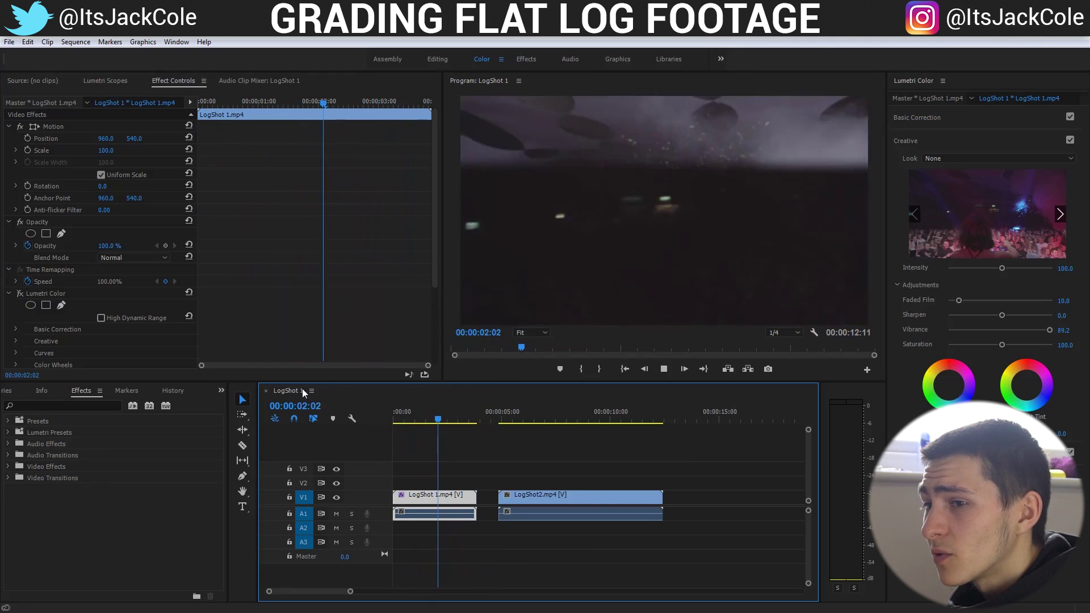
{"action": "key", "text": "space"}
{"action": "left_click", "coordinate": [19, 294]}
{"action": "left_click_drag", "start_coordinate": [432, 421], "coordinate": [307, 422]}
{"action": "key", "text": "space"}
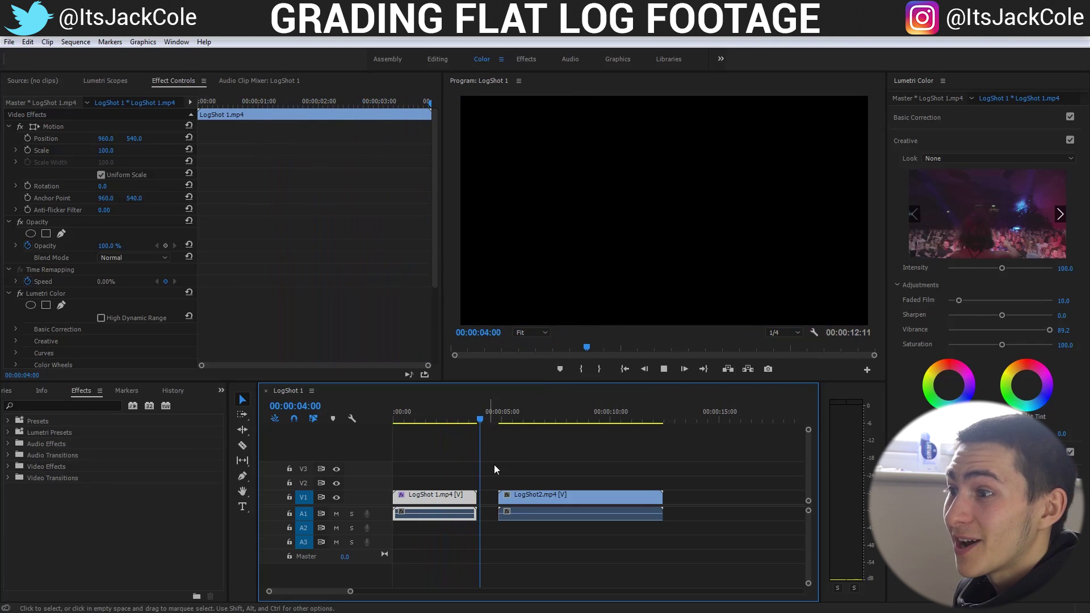
Replay LogShot 1.mp4 several times from its start to review the full grade, and save the project.
{"action": "key", "text": "space"}
{"action": "key", "text": "Home"}
{"action": "key", "text": "space"}
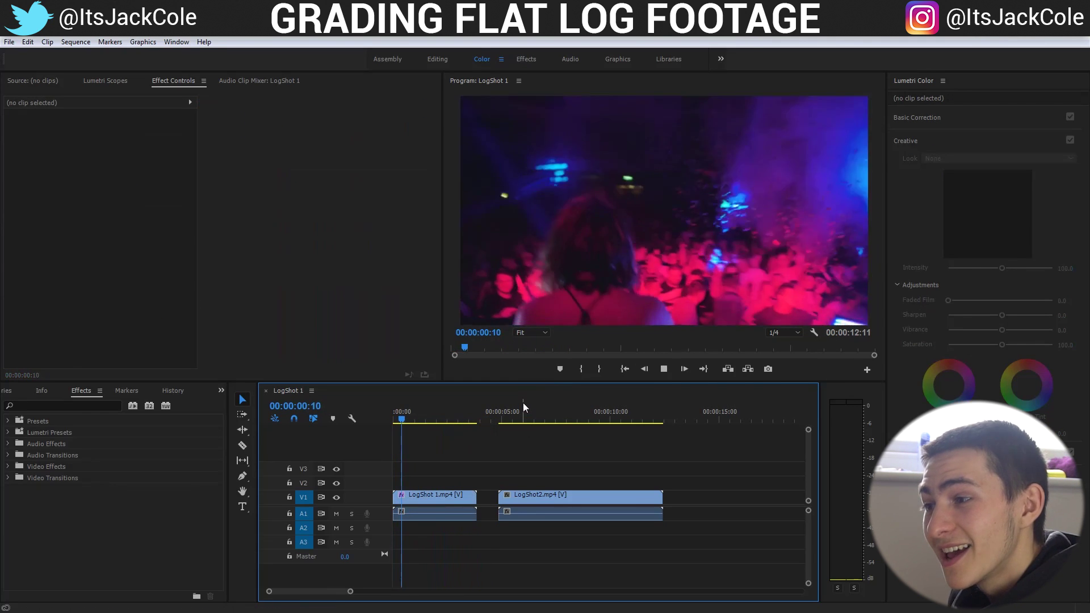
{"action": "key", "text": "ctrl+s"}
{"action": "key", "text": "Home"}
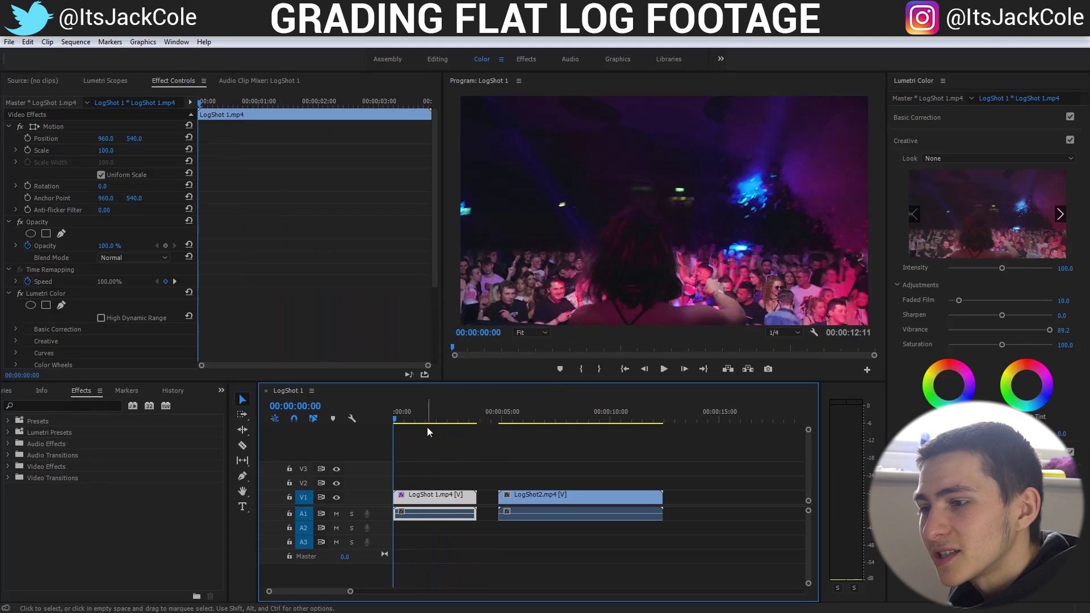
{"action": "left_click", "coordinate": [481, 430]}
{"action": "key", "text": "space"}
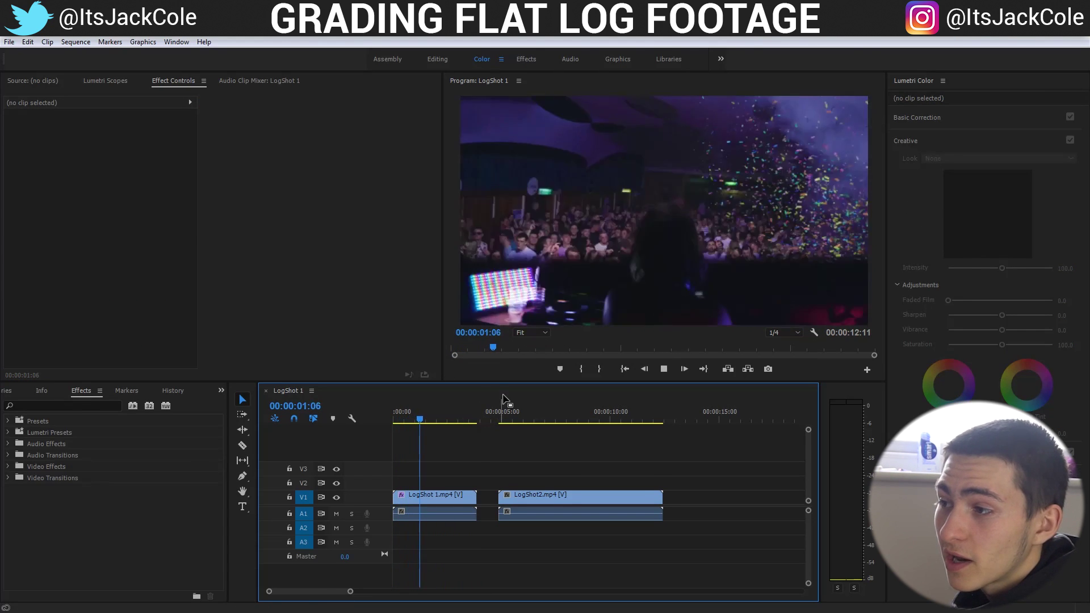
{"action": "key", "text": "space"}
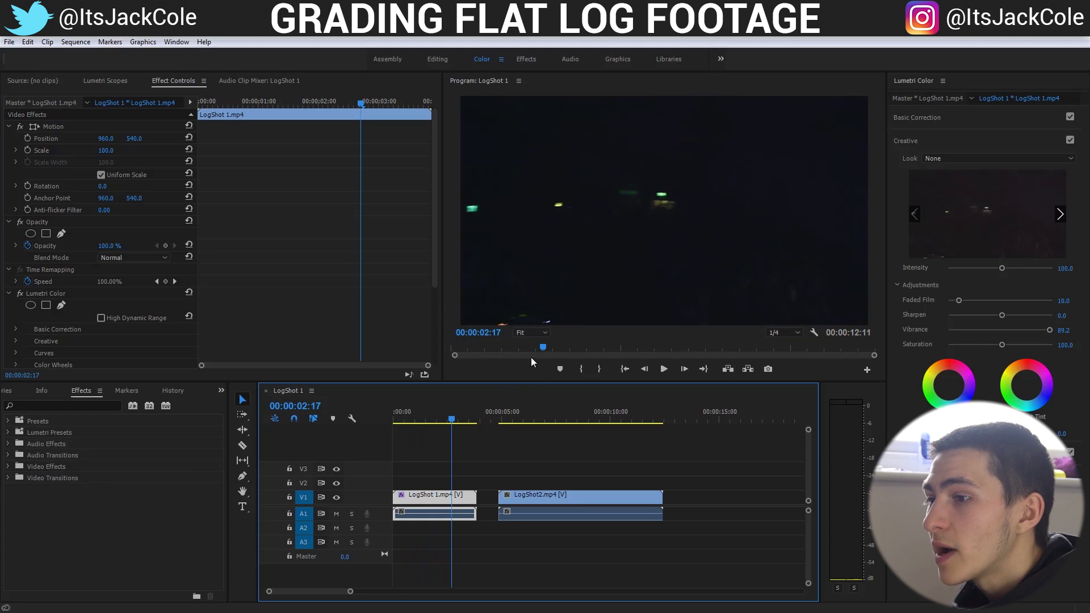
{"action": "key", "text": "Home"}
{"action": "key", "text": "space"}
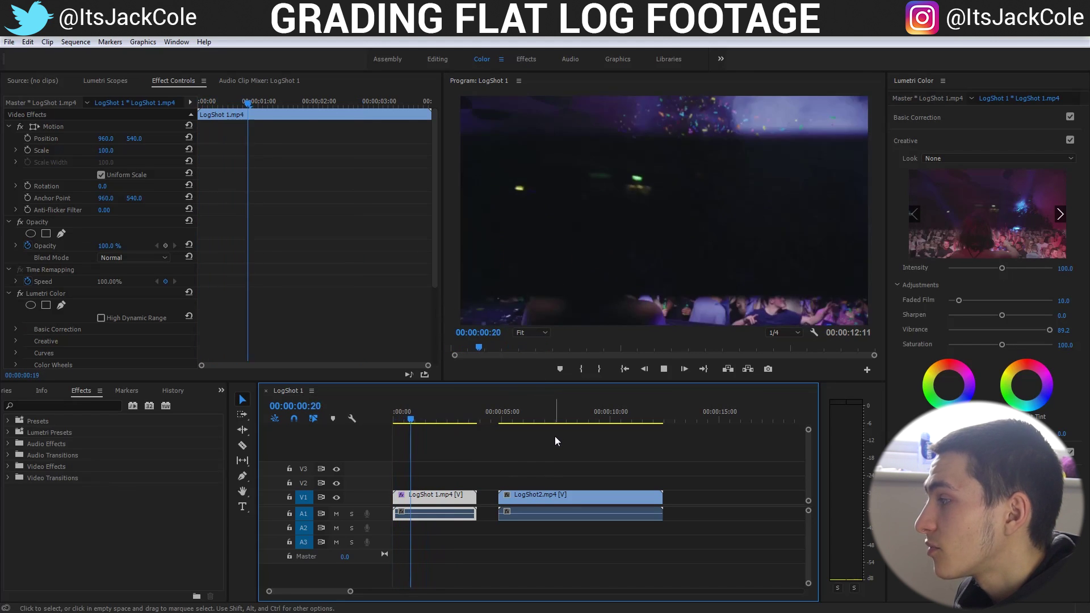
{"action": "key", "text": "space"}
{"action": "key", "text": "space"}
{"action": "key", "text": "space"}
{"action": "key", "text": "ctrl+s"}
Move to the start of LogShot2.mp4, select the clip and play it to examine the ungraded footage.
{"action": "key", "text": "Down"}
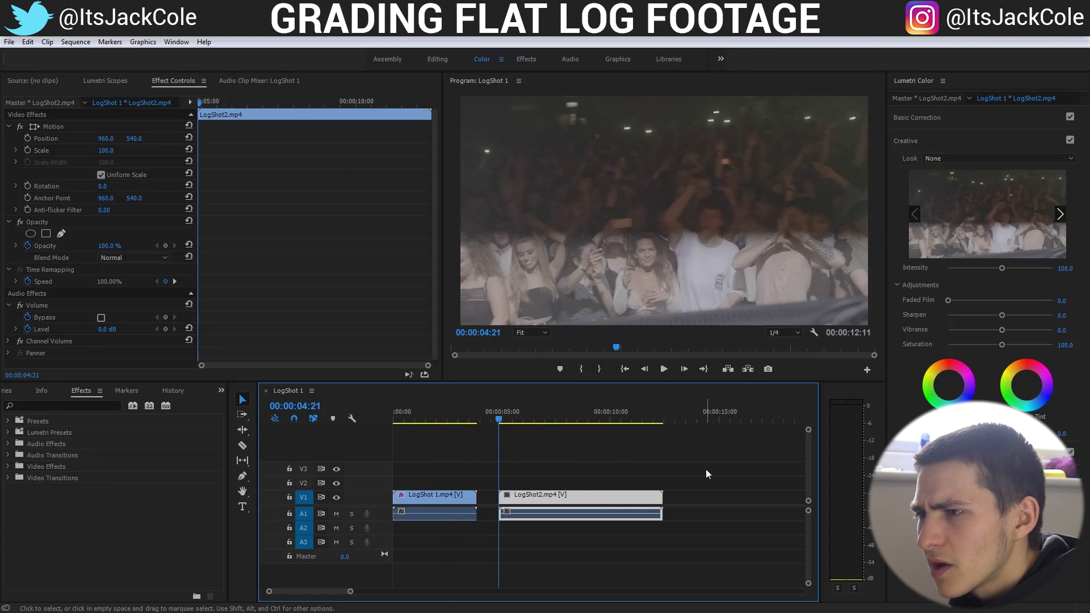
{"action": "left_click", "coordinate": [705, 452]}
{"action": "left_click", "coordinate": [615, 495]}
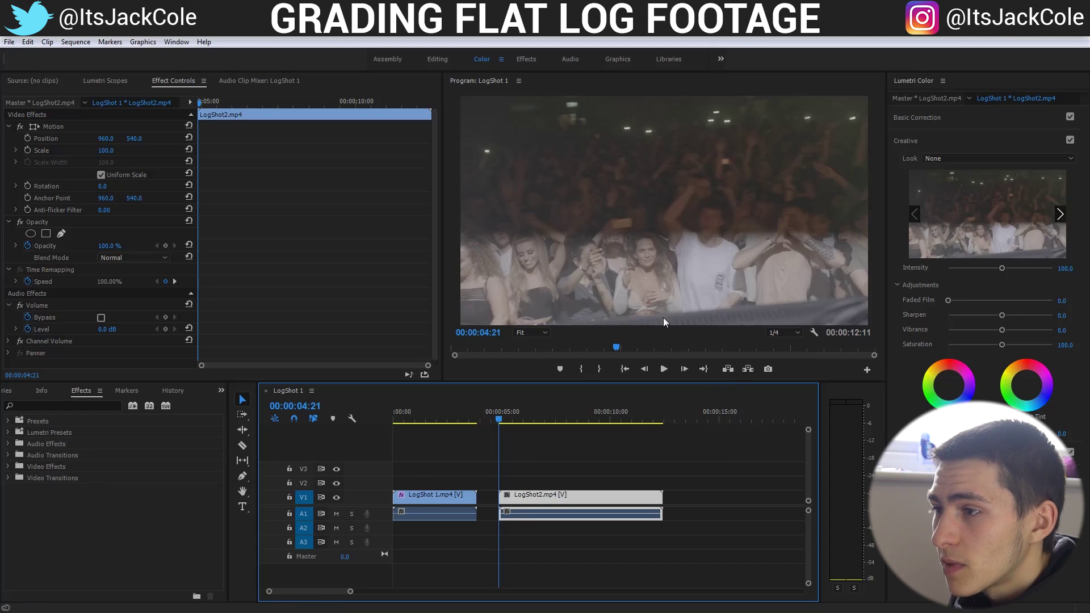
{"action": "key", "text": "space"}
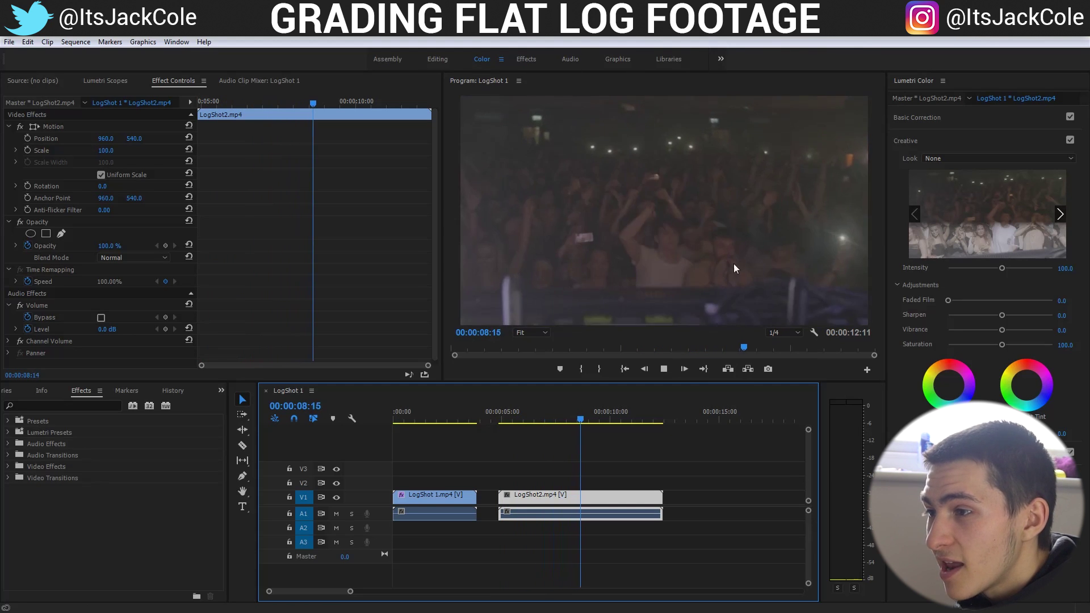
Play part of the graded LogShot 1.mp4 and switch between both clips to compare it with the flat LogShot2.mp4.
{"action": "left_click_drag", "start_coordinate": [454, 421], "coordinate": [393, 421]}
{"action": "key", "text": "space"}
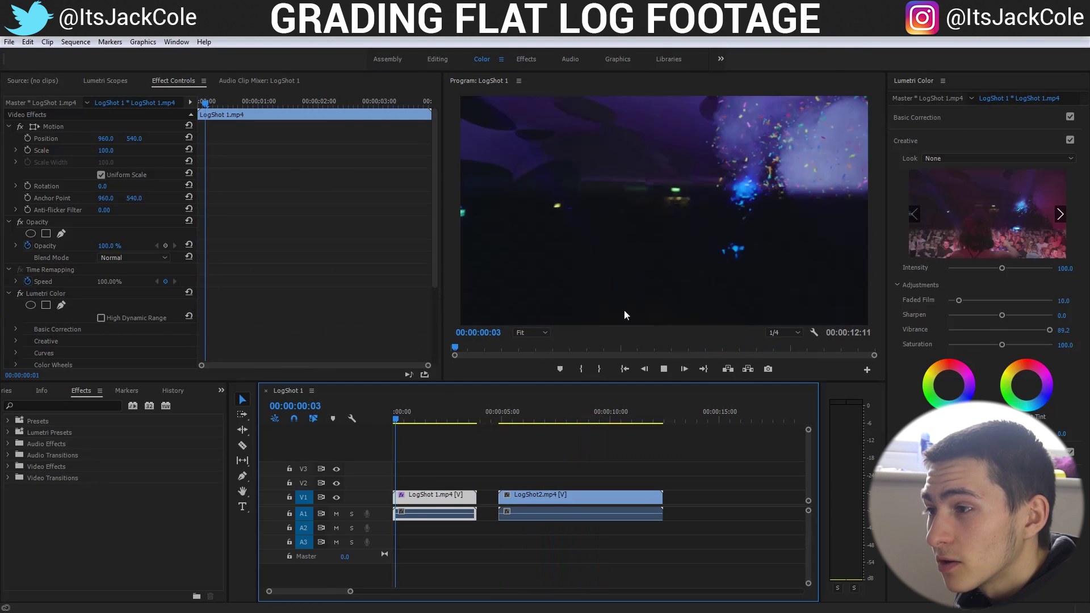
{"action": "key", "text": "space"}
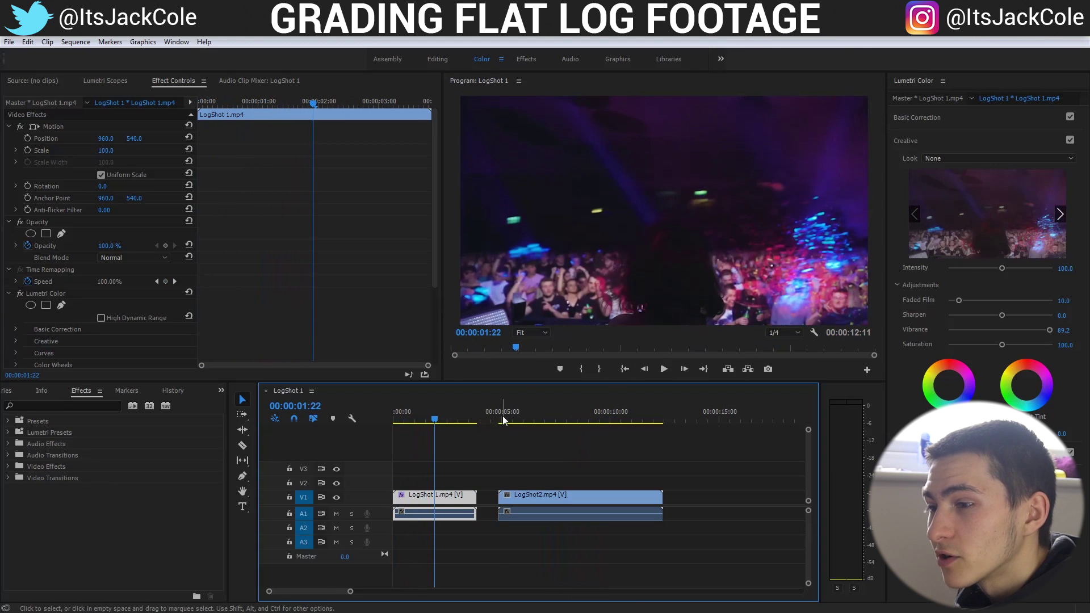
{"action": "left_click", "coordinate": [503, 418]}
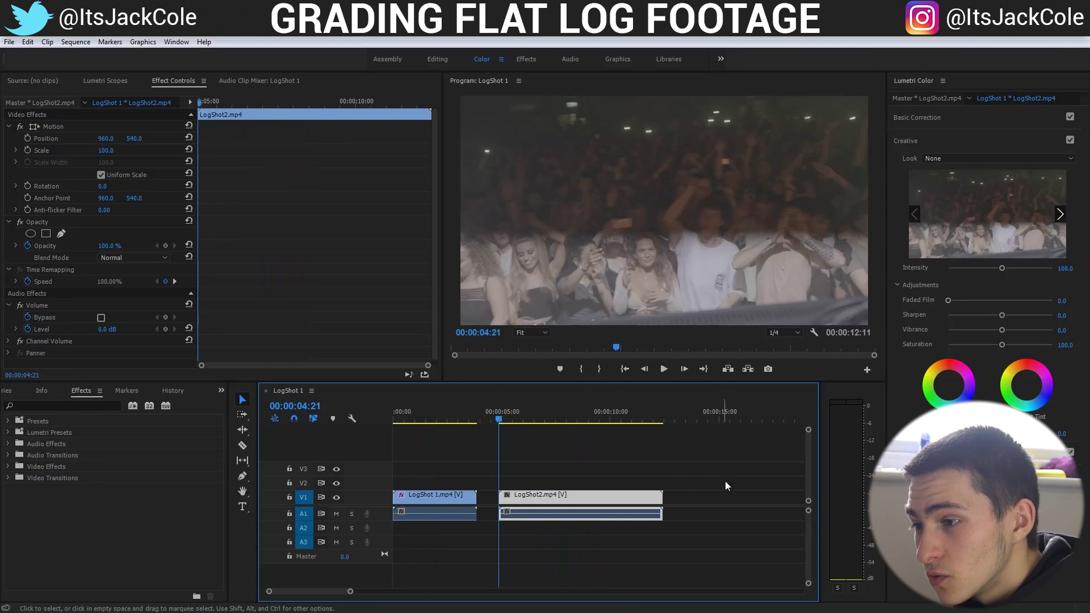
{"action": "left_click", "coordinate": [425, 417]}
{"action": "left_click", "coordinate": [534, 444]}
Shape LogShot2.mp4's RGB master curve into an S, lowering the shadows and raising the highlights.
{"action": "left_click", "coordinate": [502, 419]}
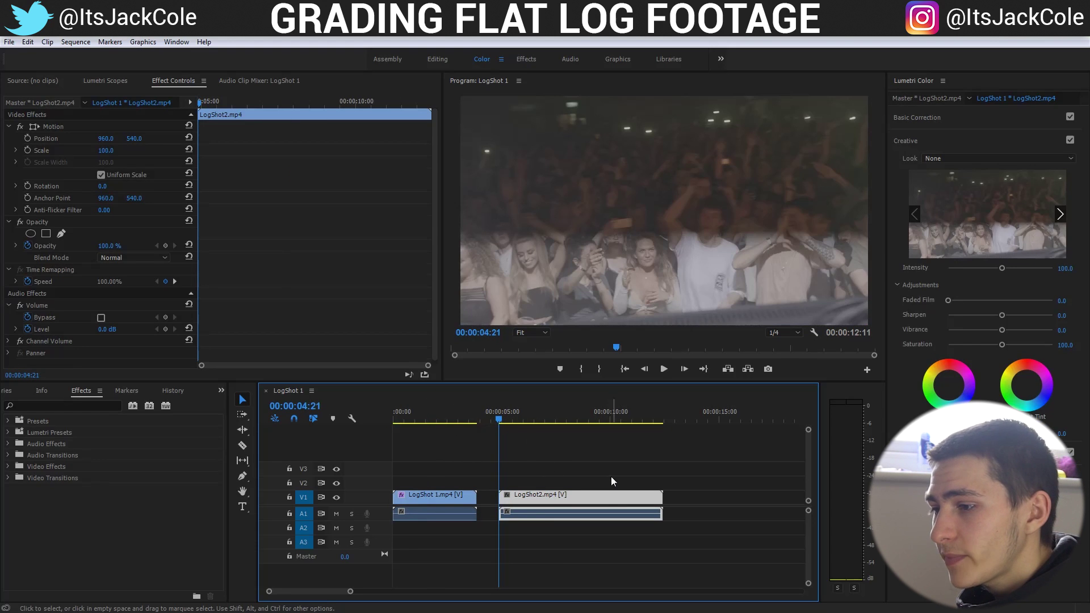
{"action": "left_click", "coordinate": [903, 452]}
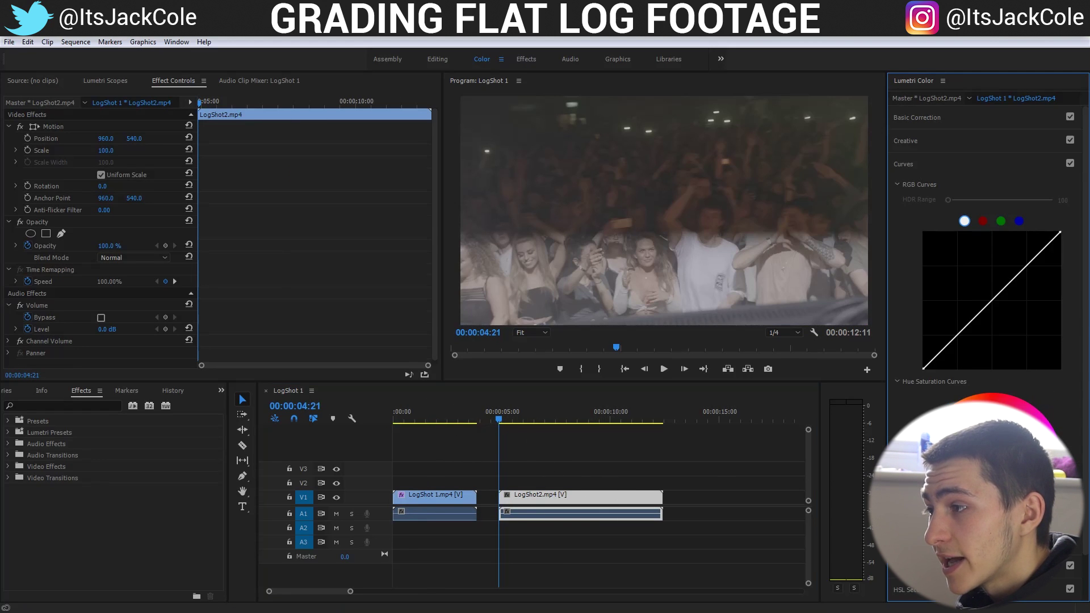
{"action": "left_click", "coordinate": [958, 336]}
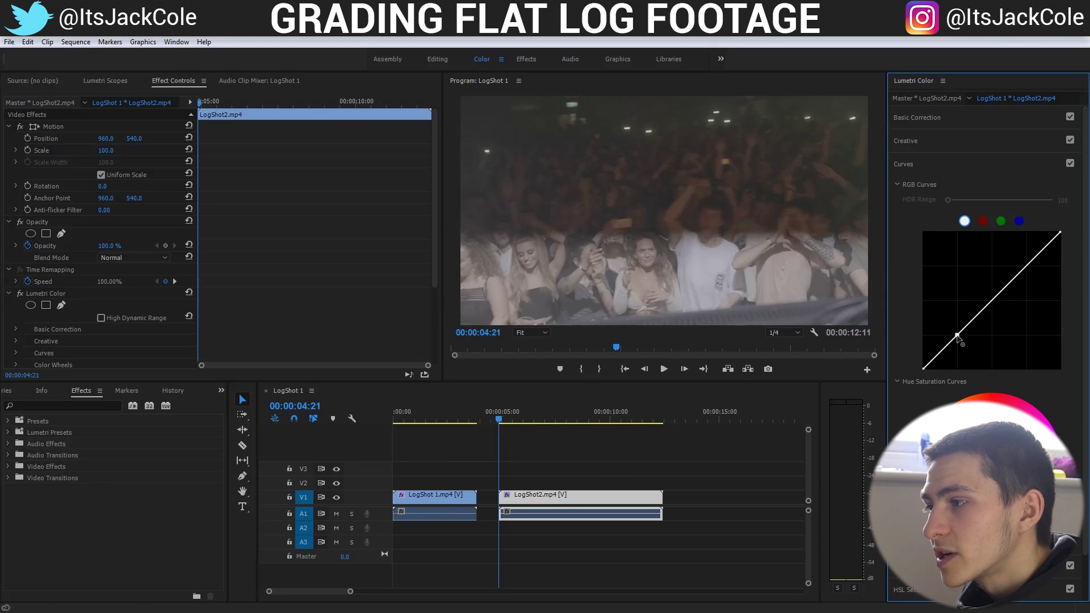
{"action": "left_click_drag", "start_coordinate": [958, 336], "coordinate": [965, 347]}
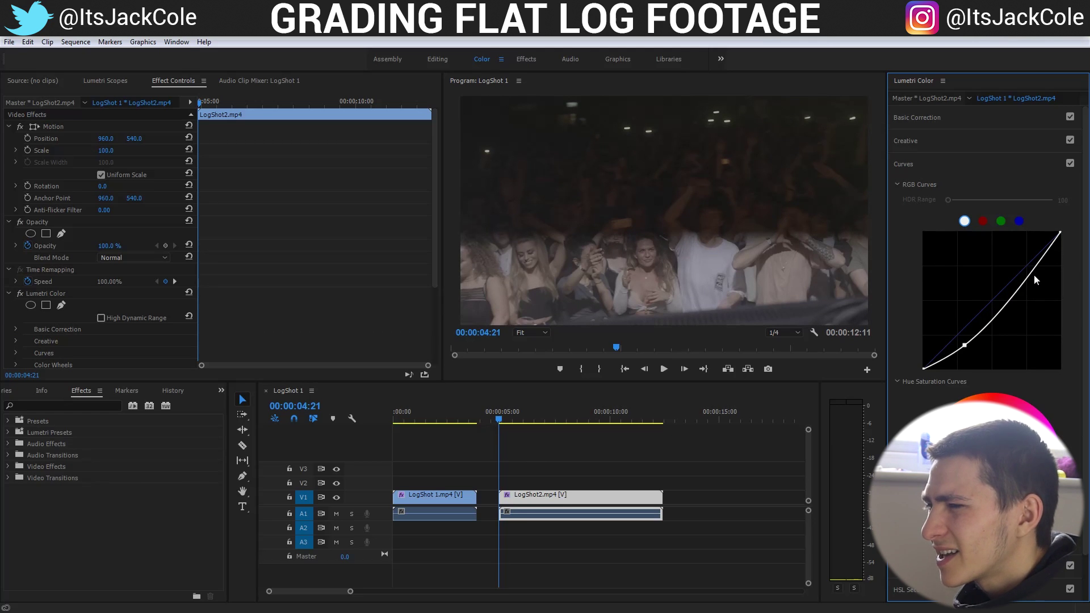
{"action": "left_click_drag", "start_coordinate": [1035, 277], "coordinate": [1011, 261]}
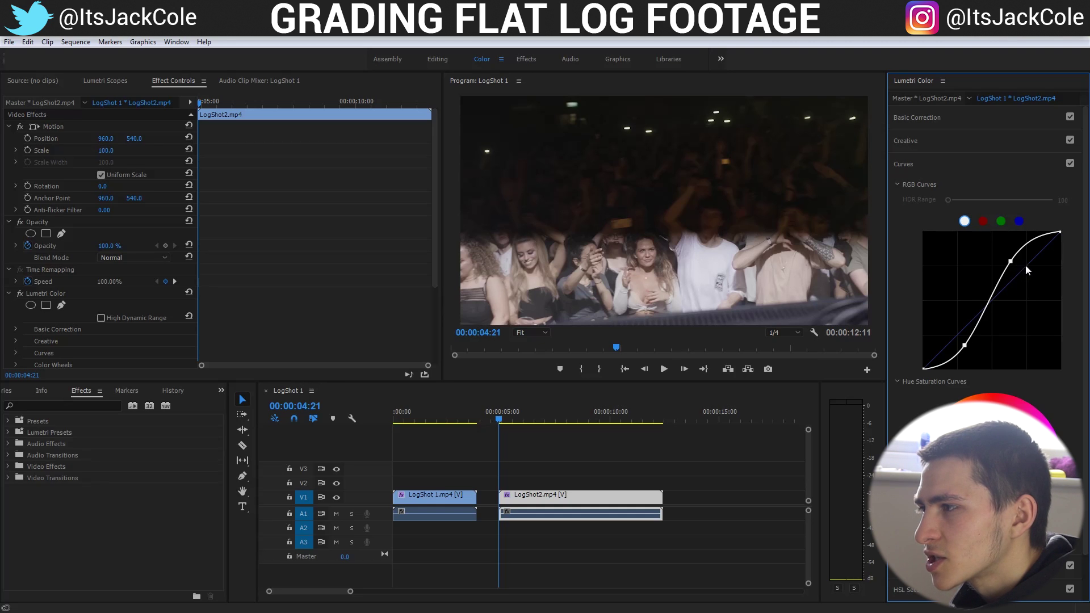
Compare LogShot2.mp4 with its curves adjustment off and on, and play the clip to review the contrast.
{"action": "left_click", "coordinate": [1071, 164]}
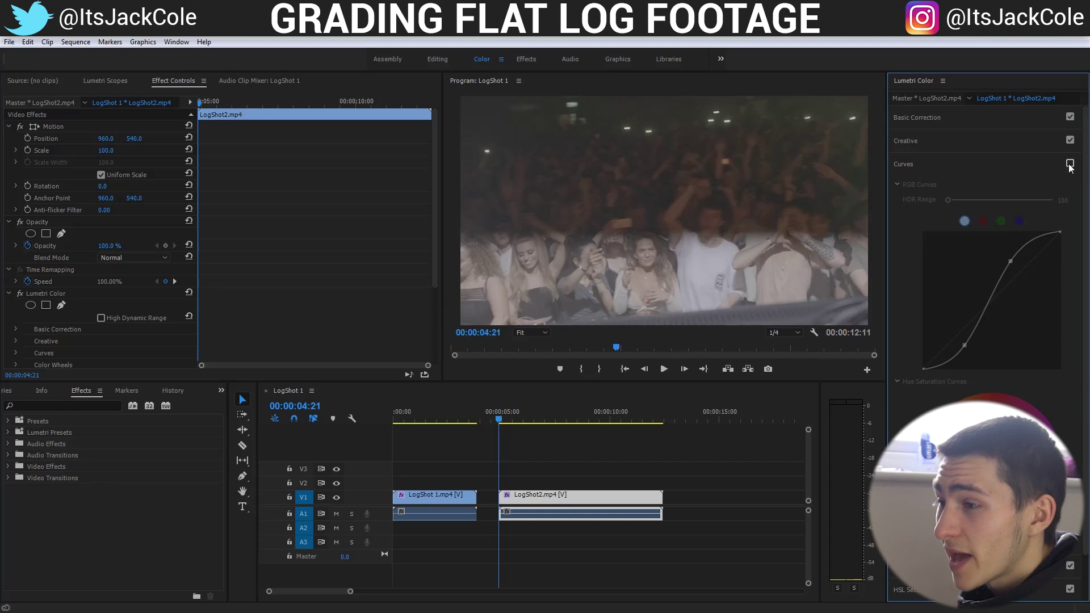
{"action": "left_click", "coordinate": [1070, 164]}
{"action": "key", "text": "space"}
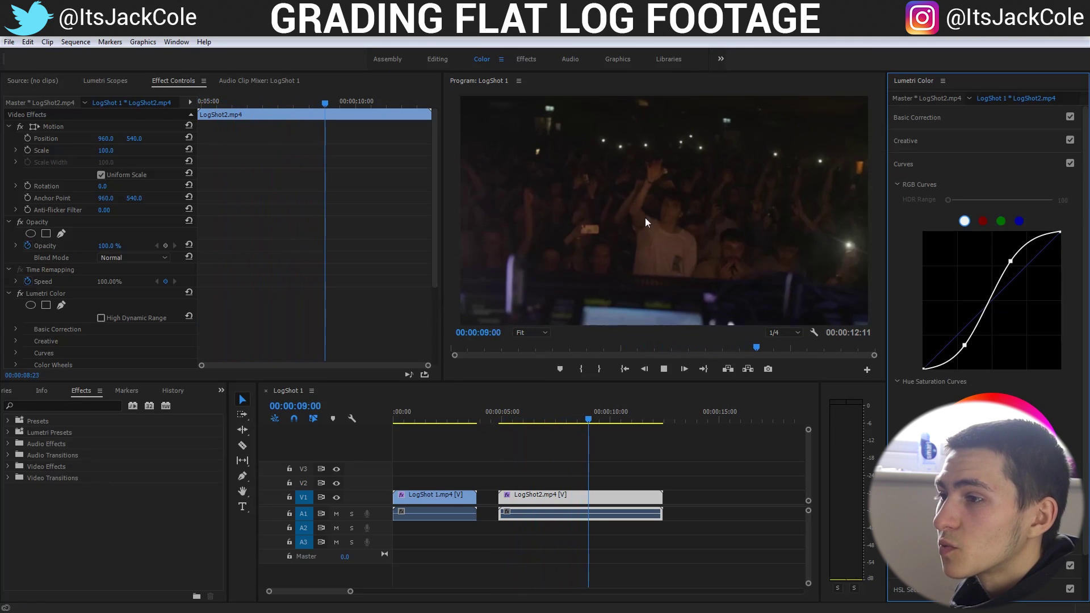
{"action": "key", "text": "space"}
Replay LogShot2.mp4 from its start to a brightly lit crowd frame and slightly lower the curve's shadow and highlight points.
{"action": "left_click", "coordinate": [500, 419]}
{"action": "key", "text": "space"}
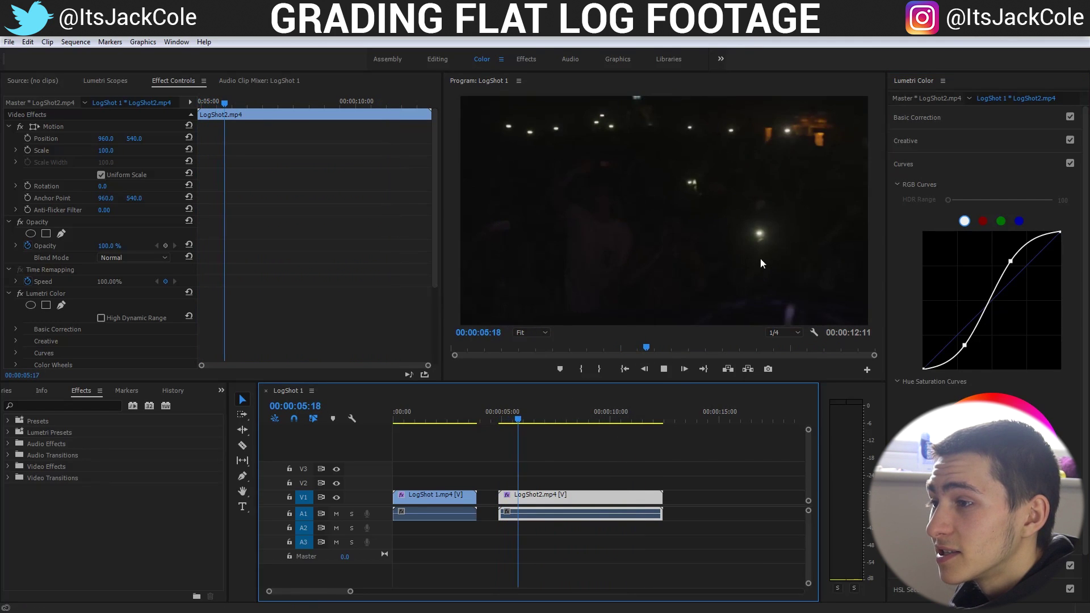
{"action": "key", "text": "space"}
{"action": "left_click_drag", "start_coordinate": [964, 345], "coordinate": [962, 349]}
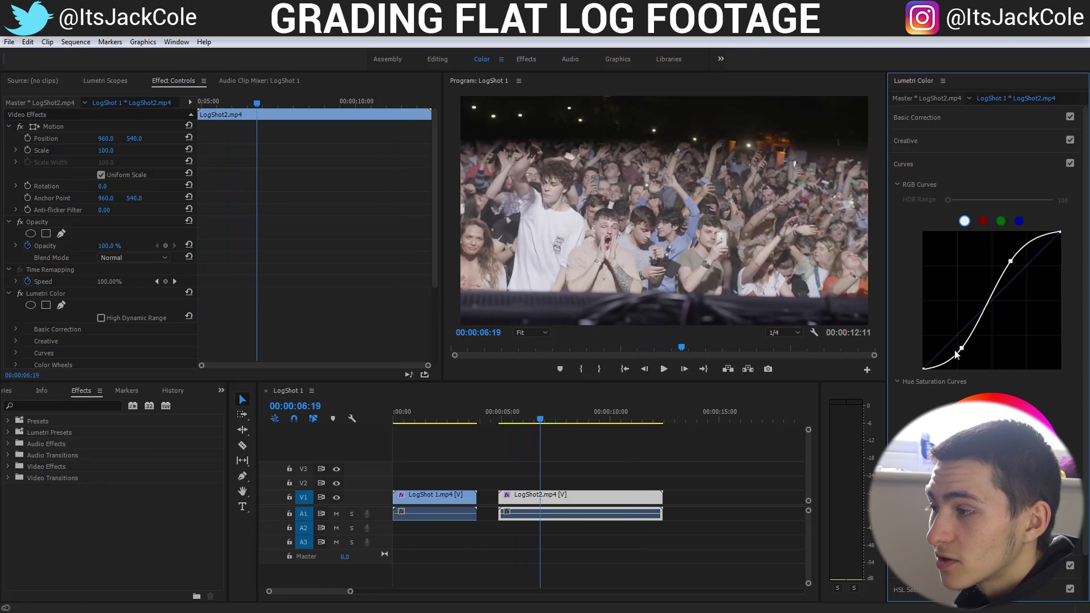
{"action": "left_click_drag", "start_coordinate": [1010, 262], "coordinate": [1008, 265]}
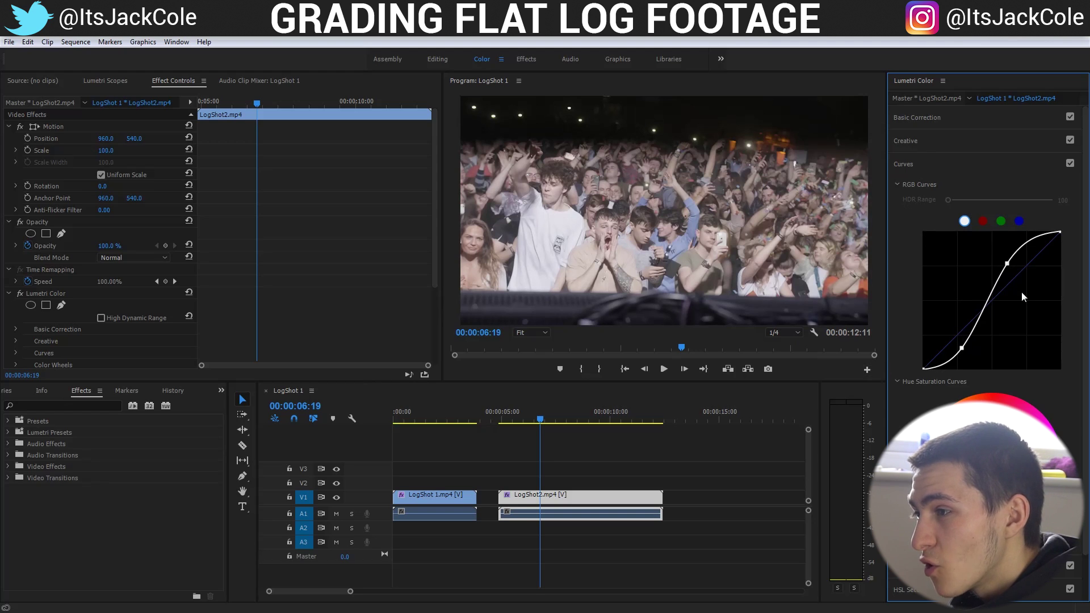
Set LogShot2.mp4's creative vibrance to 77.3.
{"action": "left_click", "coordinate": [958, 142]}
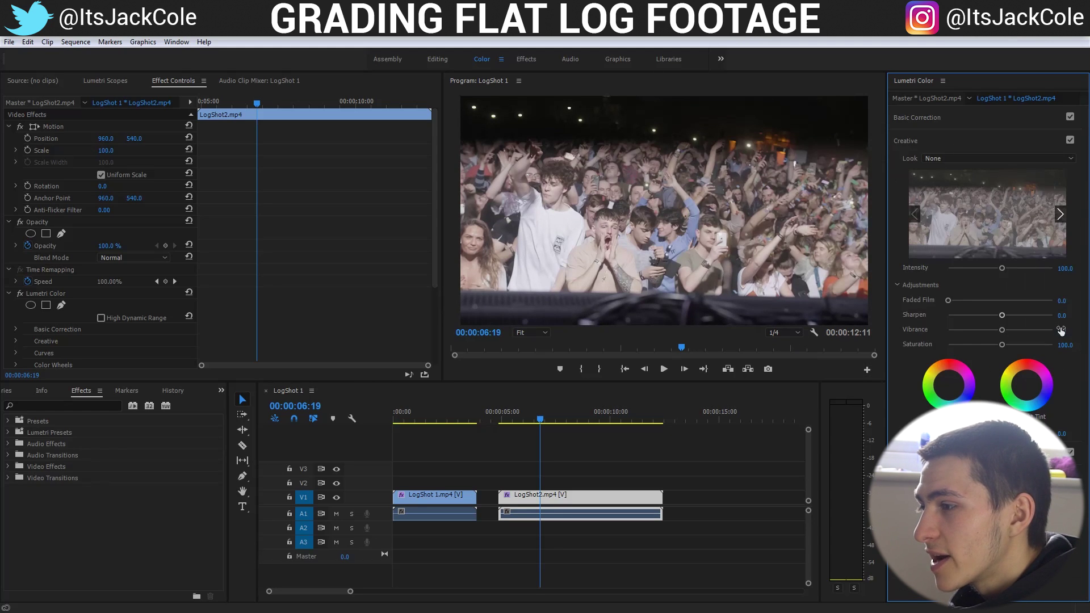
{"action": "type", "text": "0"}
{"action": "key", "text": "Return"}
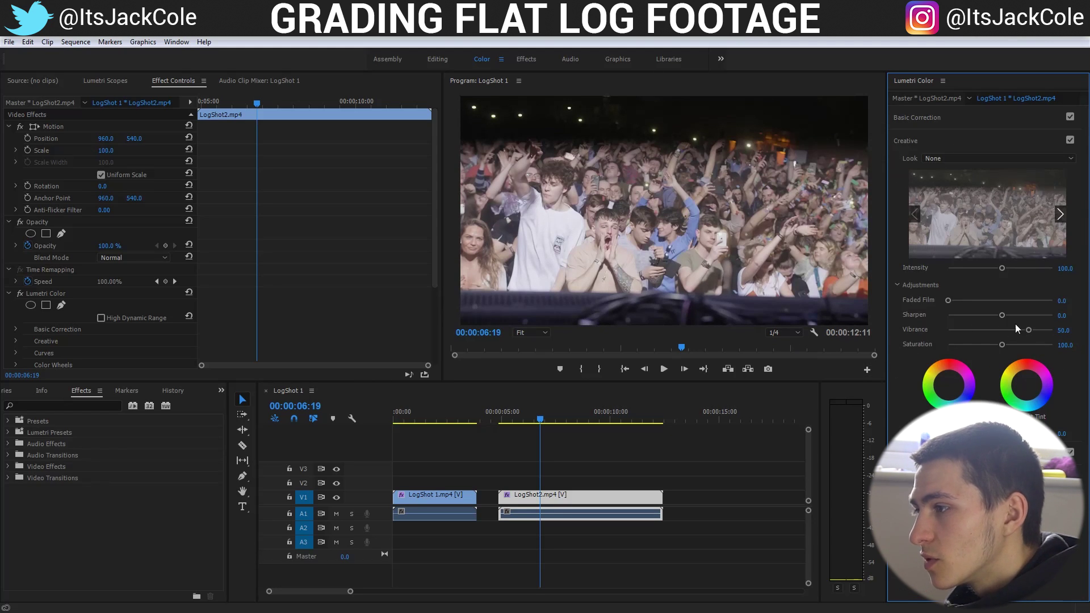
{"action": "left_click_drag", "start_coordinate": [1029, 330], "coordinate": [1039, 330]}
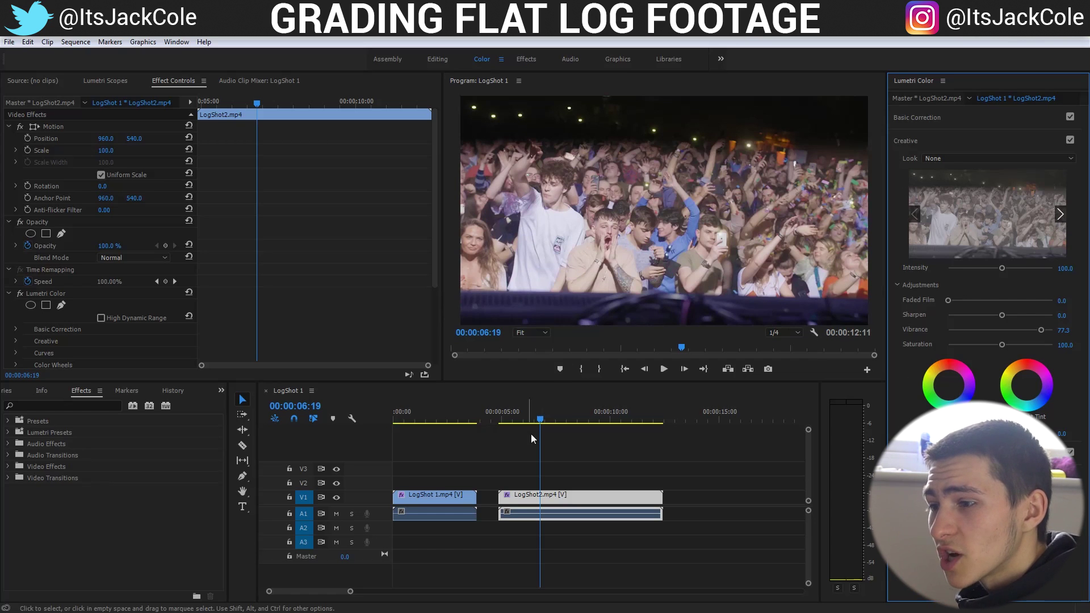
Replay LogShot2.mp4 several times from its start to review the boosted colors.
{"action": "left_click", "coordinate": [499, 425]}
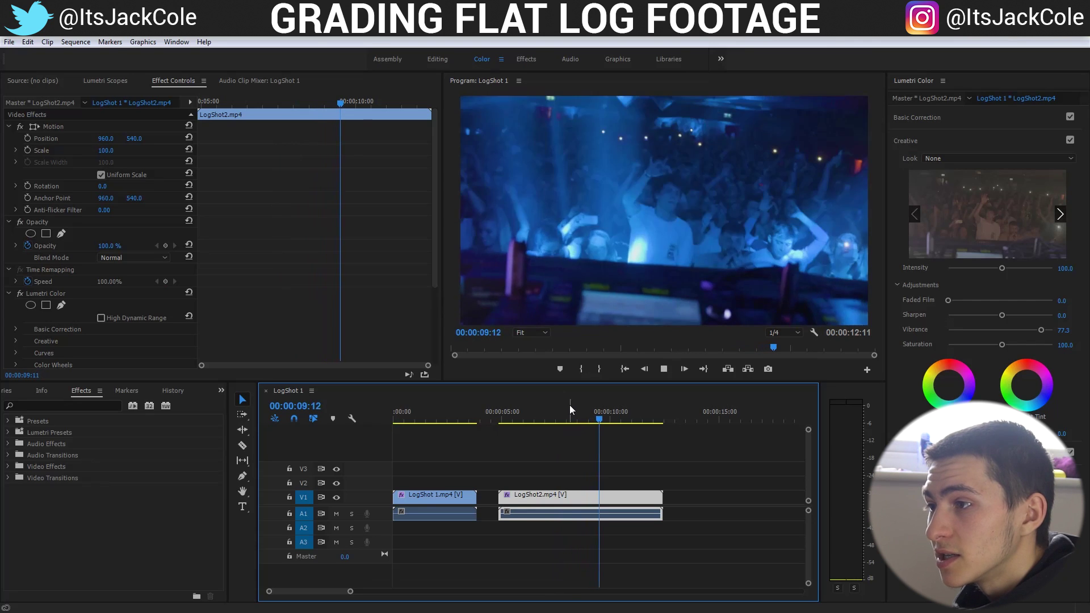
{"action": "left_click", "coordinate": [507, 409]}
{"action": "left_click", "coordinate": [500, 411]}
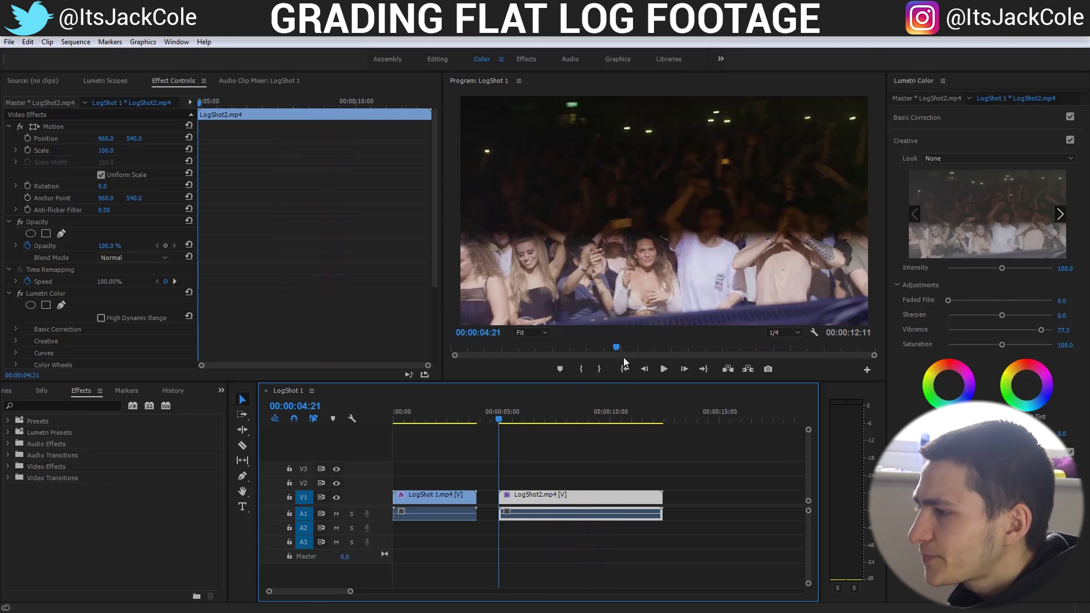
{"action": "key", "text": "space"}
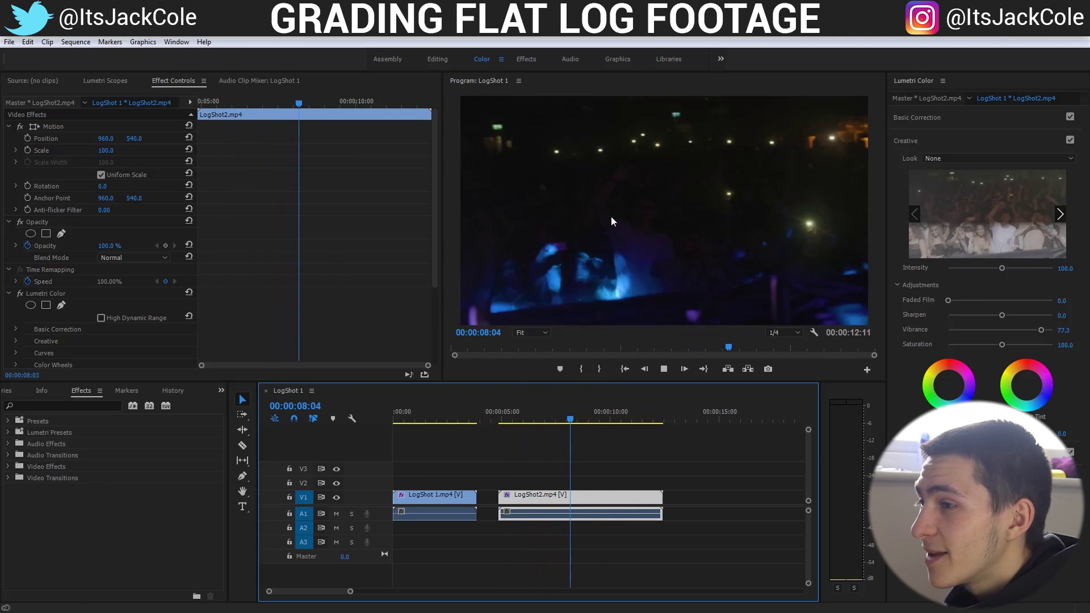
{"action": "left_click", "coordinate": [502, 416]}
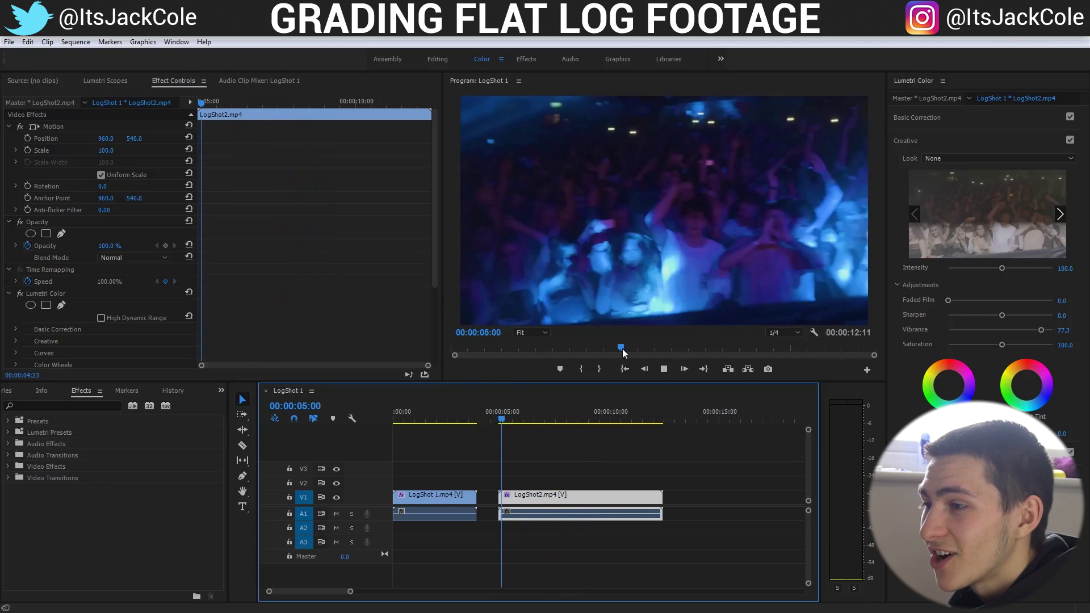
{"action": "key", "text": "space"}
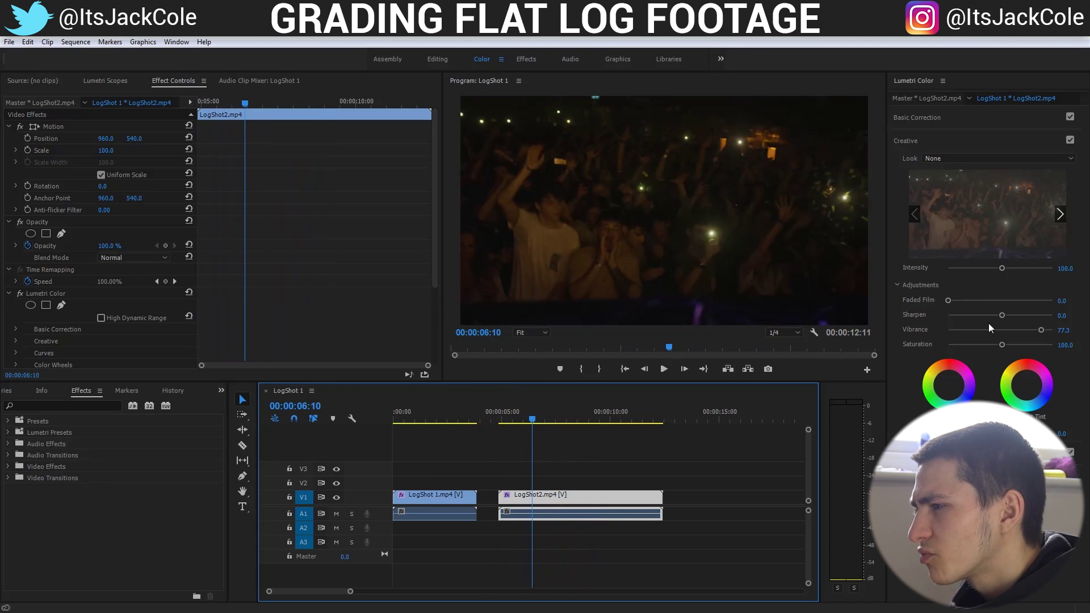
Set LogShot2.mp4's faded film to about 12, contrast to about 10, highlights 53.5, shadows 21.1, whites 45.9 and blacks -14.6.
{"action": "left_click_drag", "start_coordinate": [948, 303], "coordinate": [960, 302]}
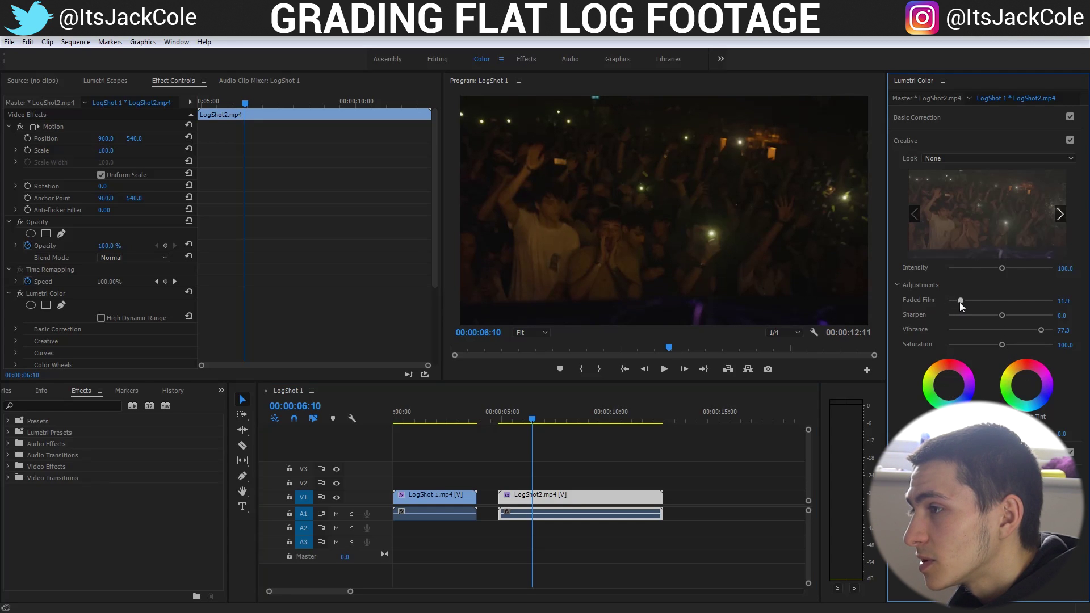
{"action": "left_click", "coordinate": [980, 116]}
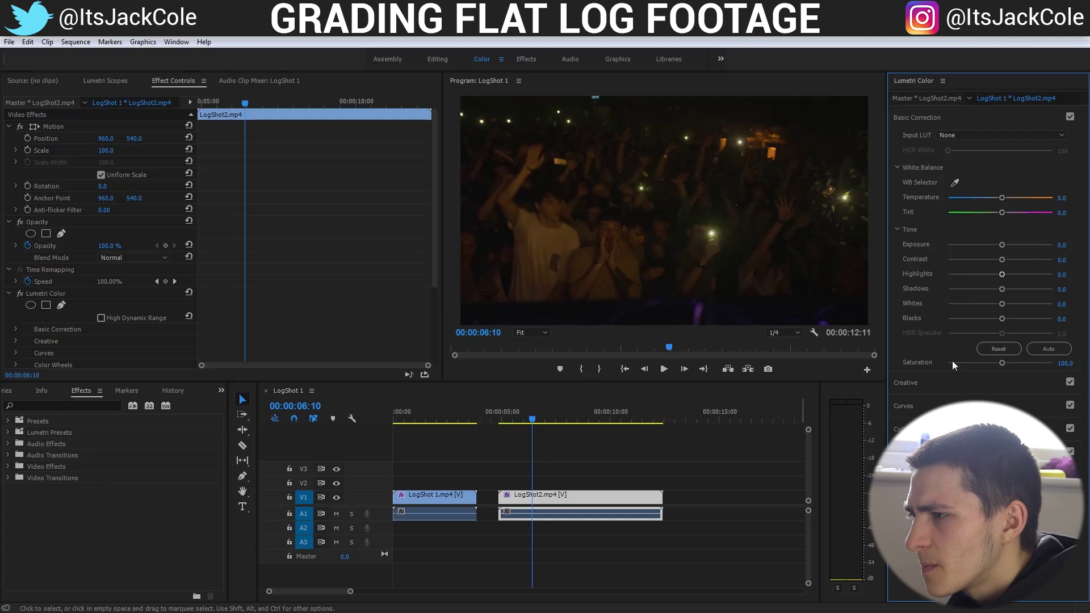
{"action": "left_click_drag", "start_coordinate": [1003, 304], "coordinate": [993, 335]}
{"action": "left_click_drag", "start_coordinate": [1003, 289], "coordinate": [1006, 260]}
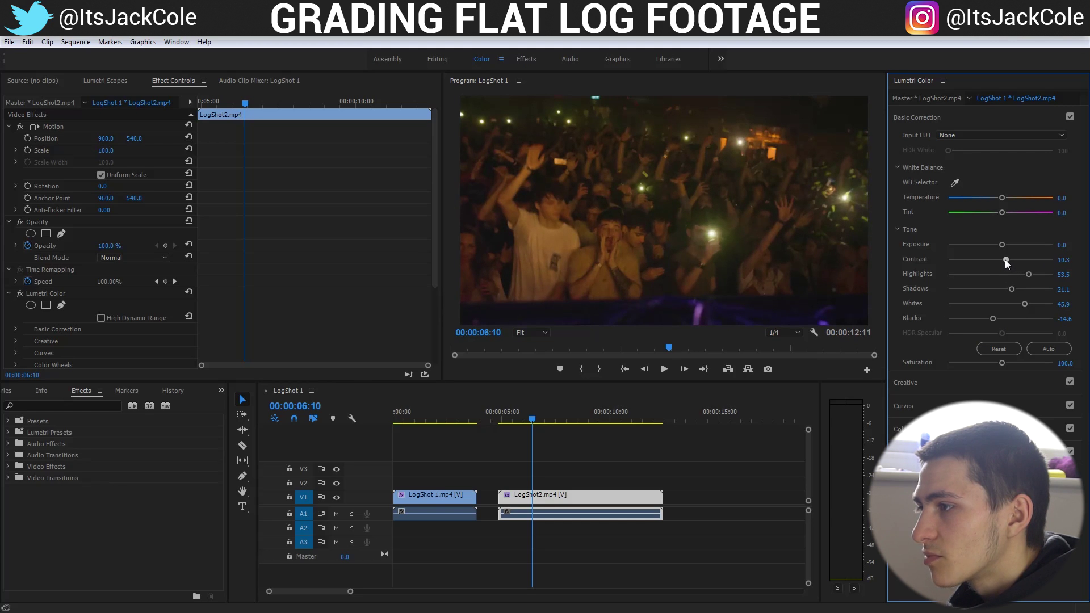
Return to the start of LogShot2.mp4 and save the project.
{"action": "left_click", "coordinate": [498, 419]}
{"action": "key", "text": "ctrl+s"}
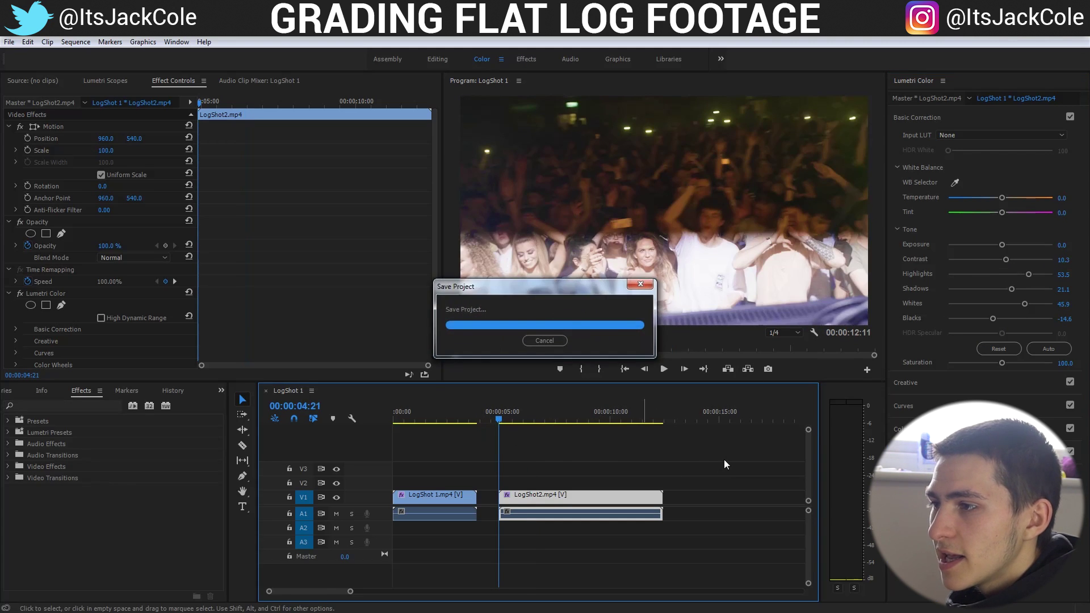
{"action": "left_click", "coordinate": [728, 457]}
Play LogShot2.mp4 to the bright blue section and reduce highlights to 43.8, shadows to about 17 and whites to 34.1.
{"action": "key", "text": "space"}
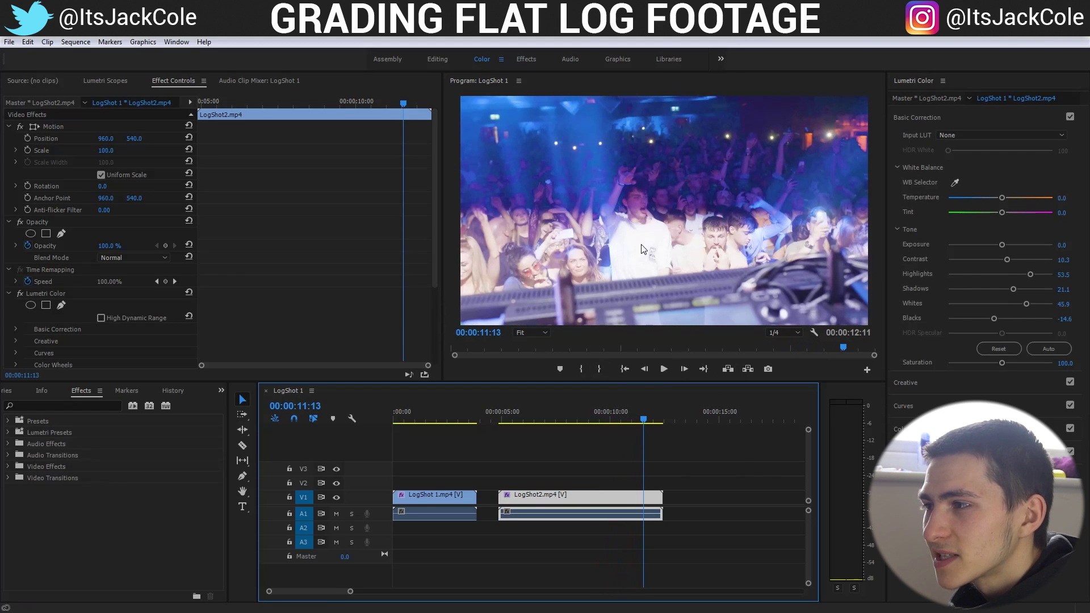
{"action": "left_click_drag", "start_coordinate": [1030, 275], "coordinate": [1017, 305]}
{"action": "left_click", "coordinate": [724, 458]}
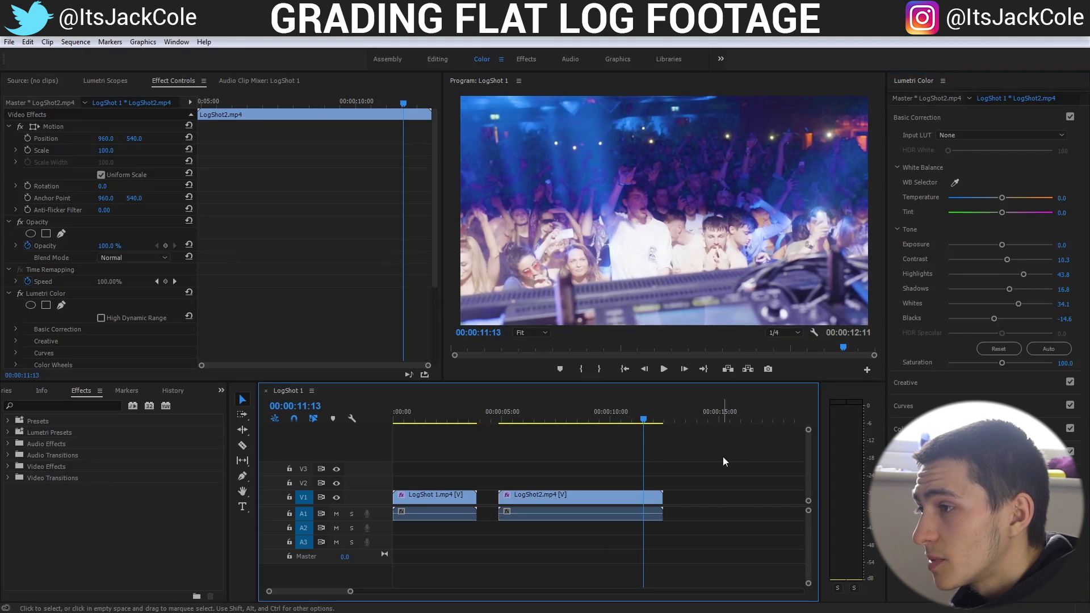
Play LogShot2.mp4 from its start to review the softened tone settings, and return to its beginning.
{"action": "left_click", "coordinate": [500, 419]}
{"action": "key", "text": "space"}
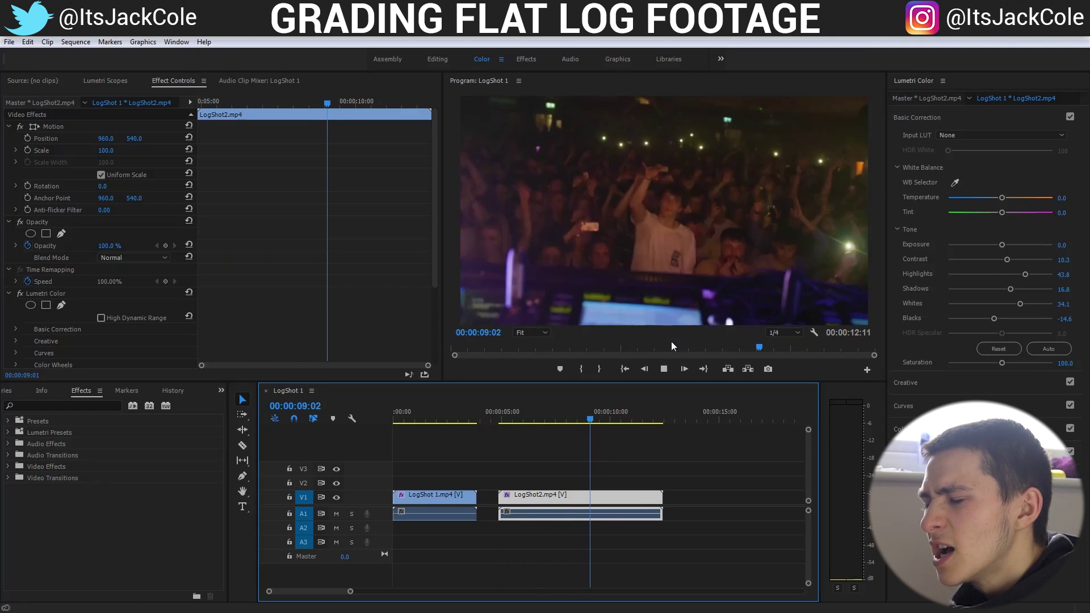
{"action": "left_click", "coordinate": [662, 446]}
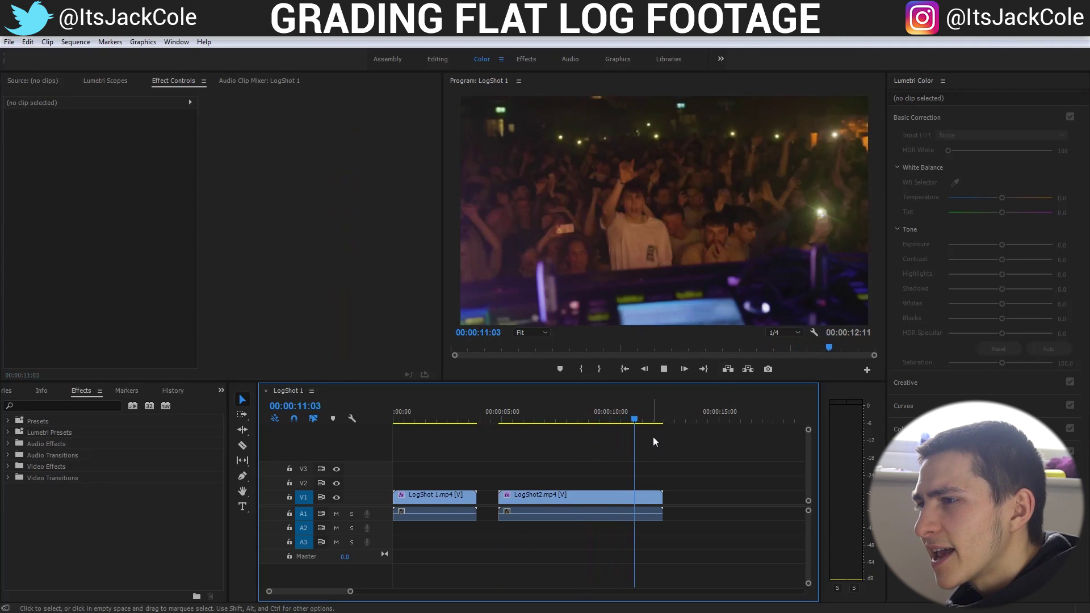
{"action": "key", "text": "space"}
{"action": "left_click", "coordinate": [509, 421]}
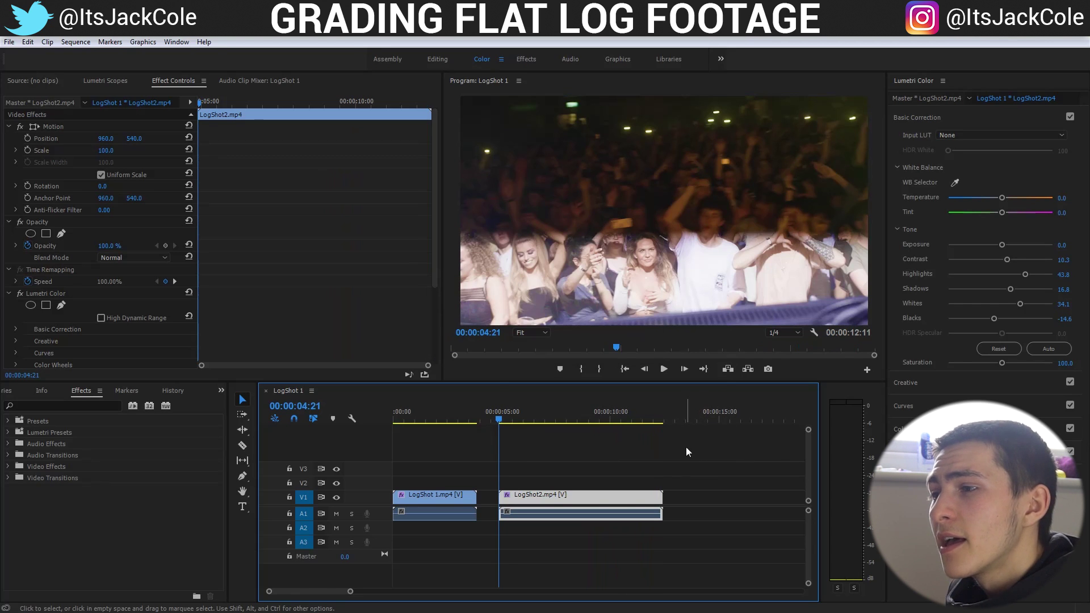
Play the sequence from LogShot 1.mp4's start and move LogShot2.mp4 directly against the end of LogShot 1.mp4, closing the gap.
{"action": "left_click_drag", "start_coordinate": [452, 417], "coordinate": [393, 420]}
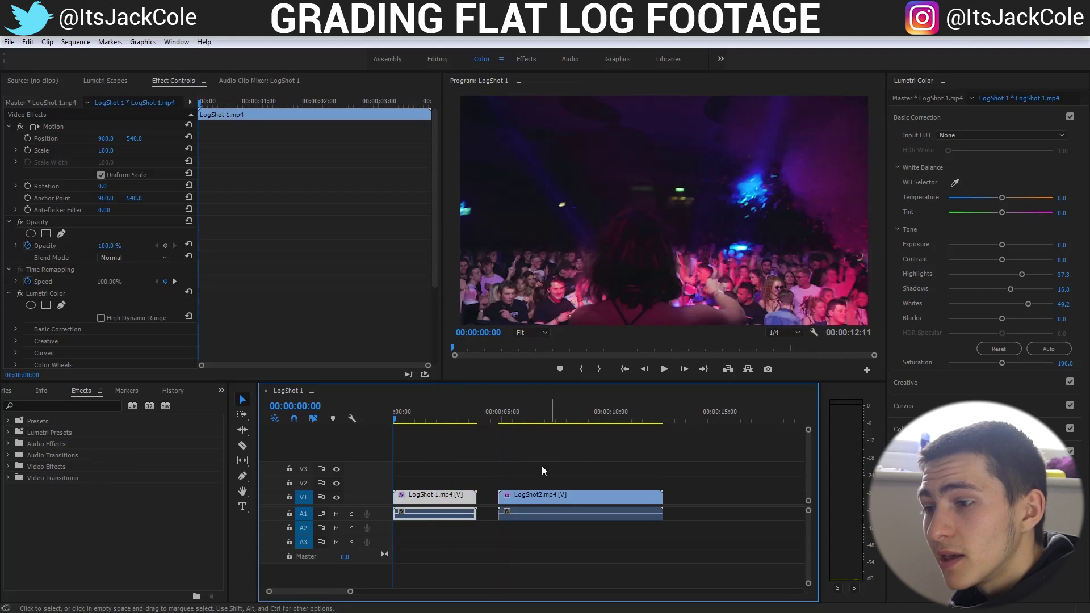
{"action": "key", "text": "space"}
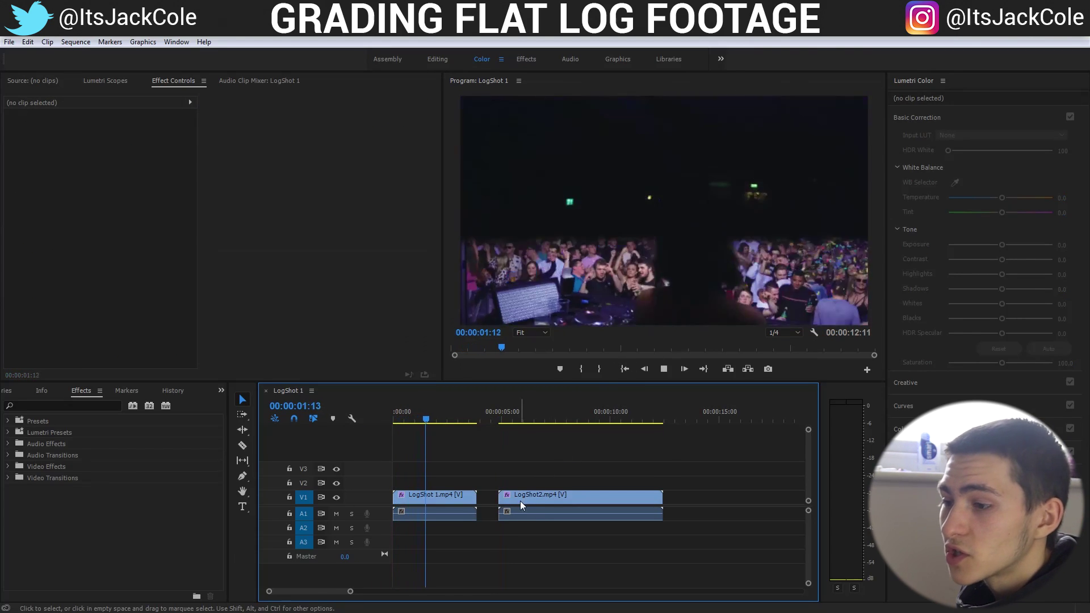
{"action": "left_click", "coordinate": [513, 502]}
{"action": "left_click_drag", "start_coordinate": [515, 502], "coordinate": [498, 502]}
{"action": "left_click", "coordinate": [539, 474]}
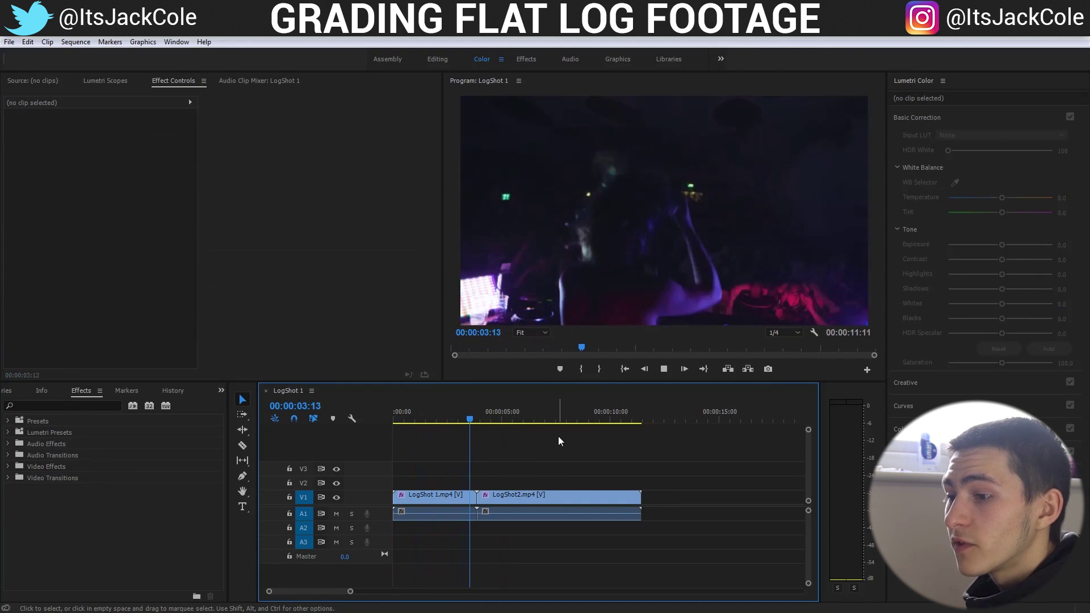